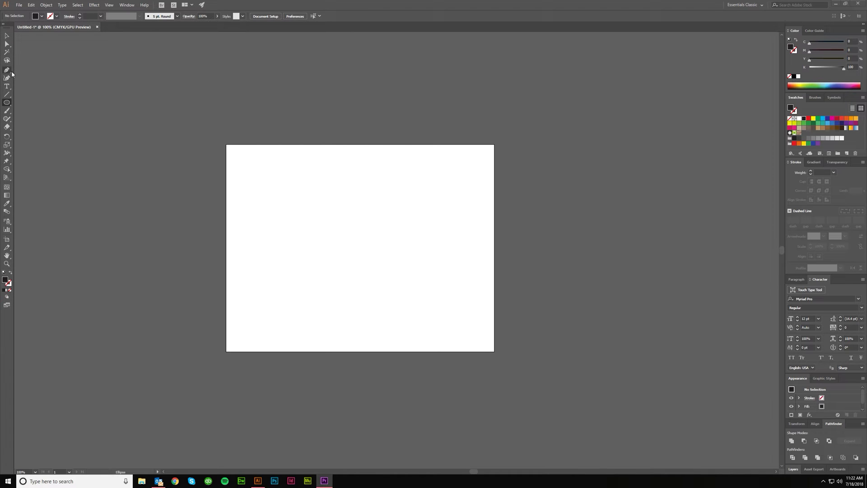
Tear off the Ellipse tool's shape group into a floating panel and move it into place
{"action": "left_click", "coordinate": [7, 96]}
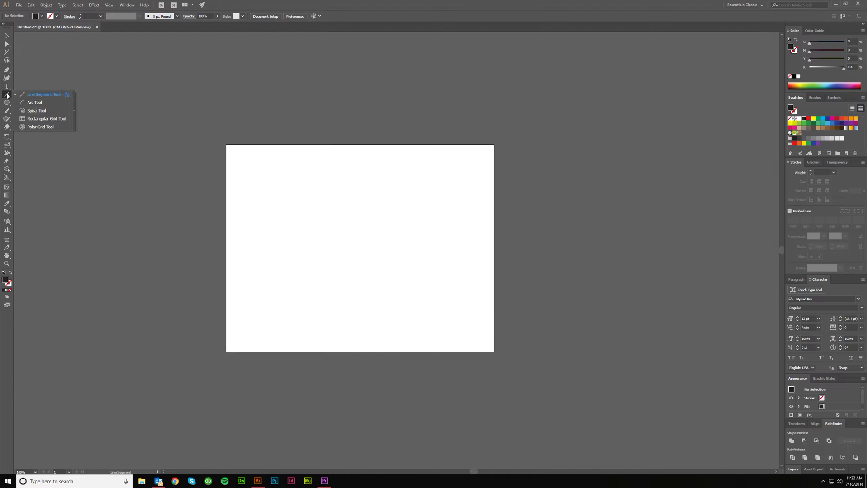
{"action": "left_click", "coordinate": [8, 104]}
{"action": "left_click", "coordinate": [7, 104]}
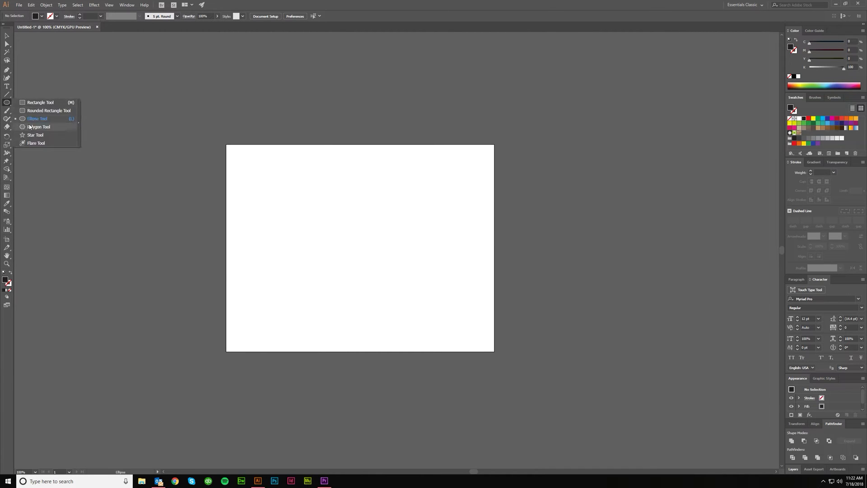
{"action": "left_click", "coordinate": [79, 122]}
{"action": "left_click_drag", "start_coordinate": [46, 108], "coordinate": [65, 50]}
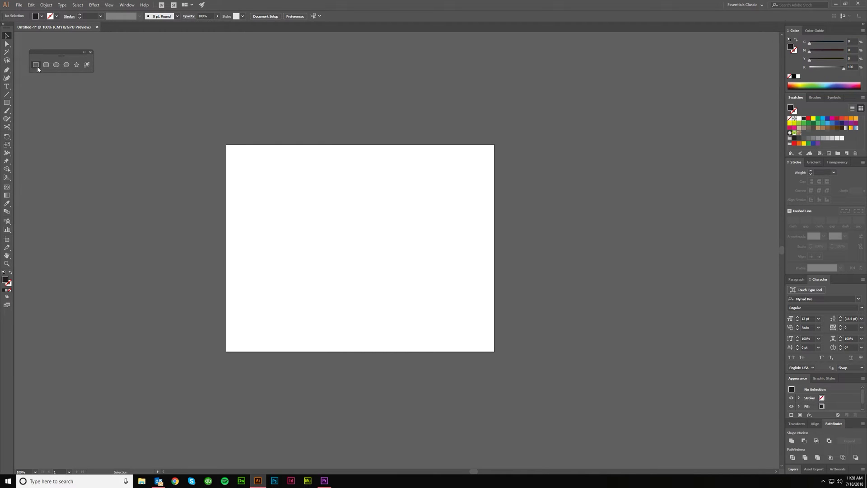
Draw a rectangle across the whole artboard, then add a 5 × 5 in square from the Rectangle dialog
{"action": "key", "text": "m"}
{"action": "left_click_drag", "start_coordinate": [227, 145], "coordinate": [494, 351]}
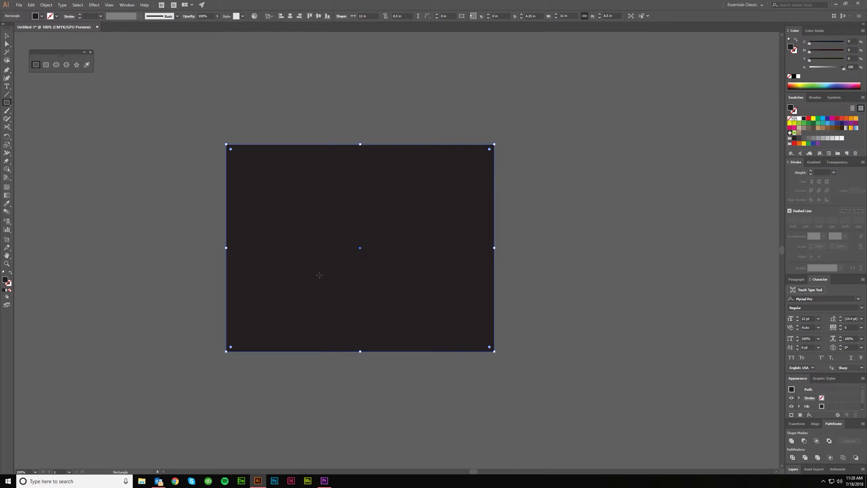
{"action": "left_click", "coordinate": [189, 229]}
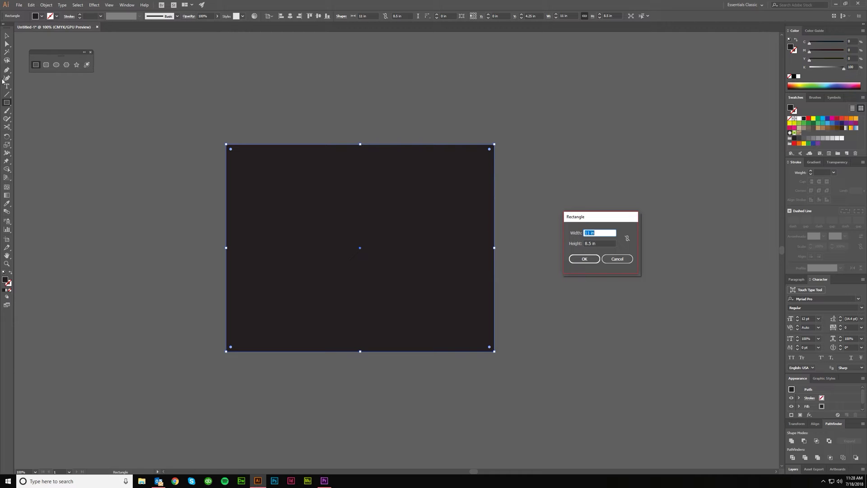
{"action": "left_click", "coordinate": [628, 242]}
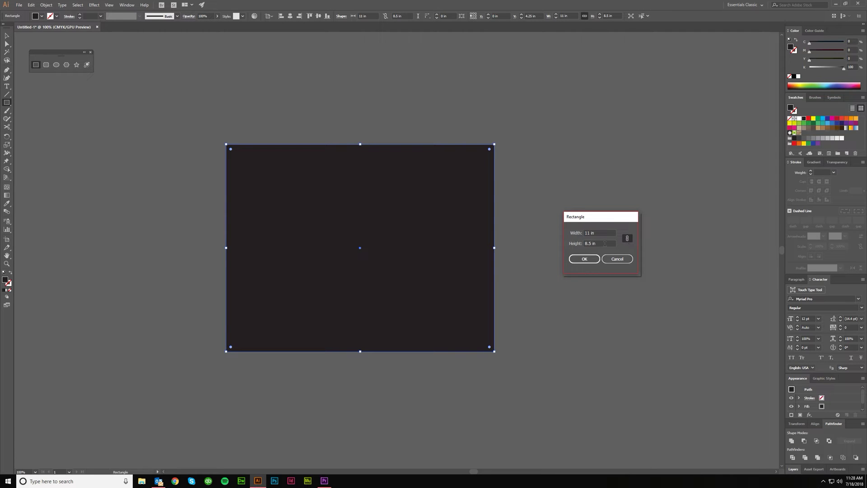
{"action": "left_click", "coordinate": [627, 238]}
{"action": "left_click", "coordinate": [603, 233]}
{"action": "type", "text": "5"}
{"action": "key", "text": "Tab"}
{"action": "type", "text": "5"}
{"action": "key", "text": "Return"}
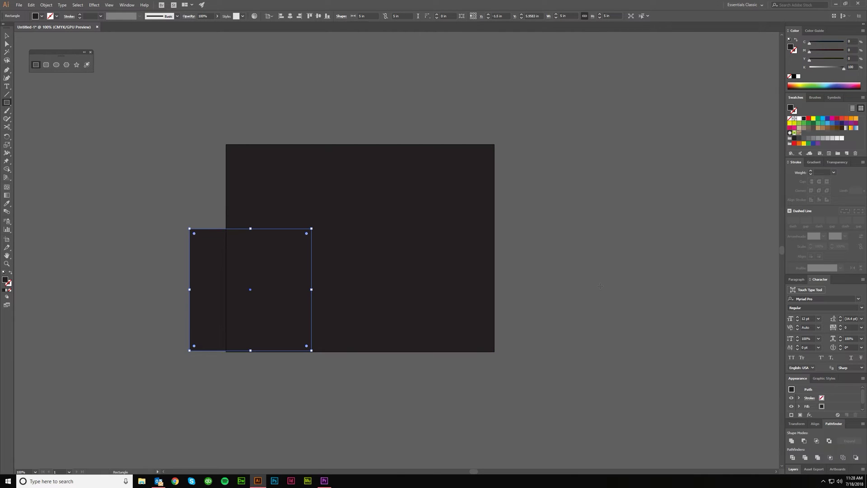
Dismiss a second Rectangle dialog and delete the two extra 5 in squares
{"action": "left_click", "coordinate": [543, 229]}
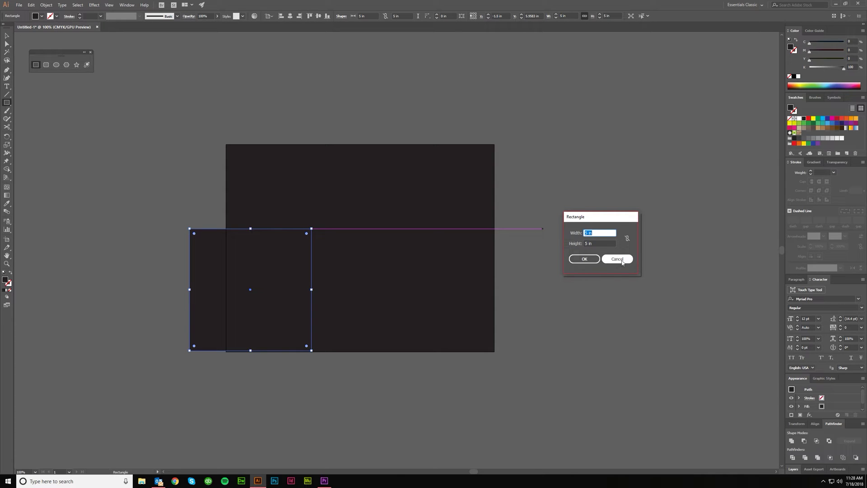
{"action": "left_click", "coordinate": [584, 259]}
{"action": "key", "text": "v"}
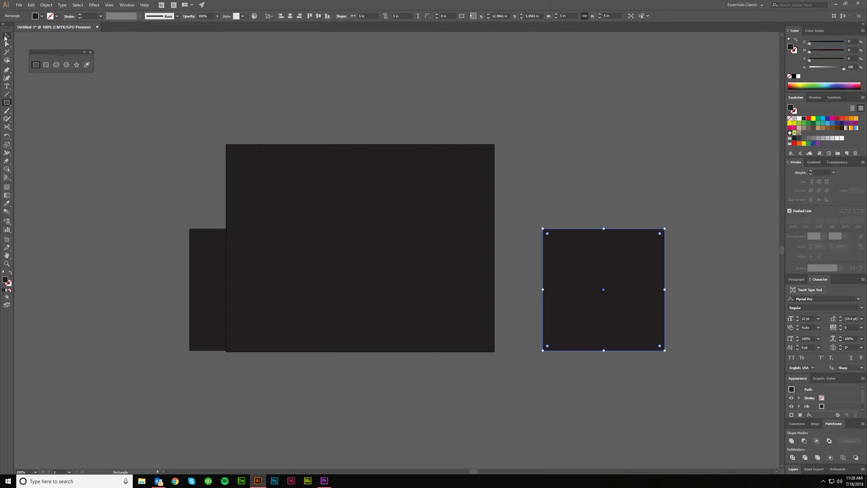
{"action": "left_click", "coordinate": [205, 269], "text": "shift"}
{"action": "key", "text": "Delete"}
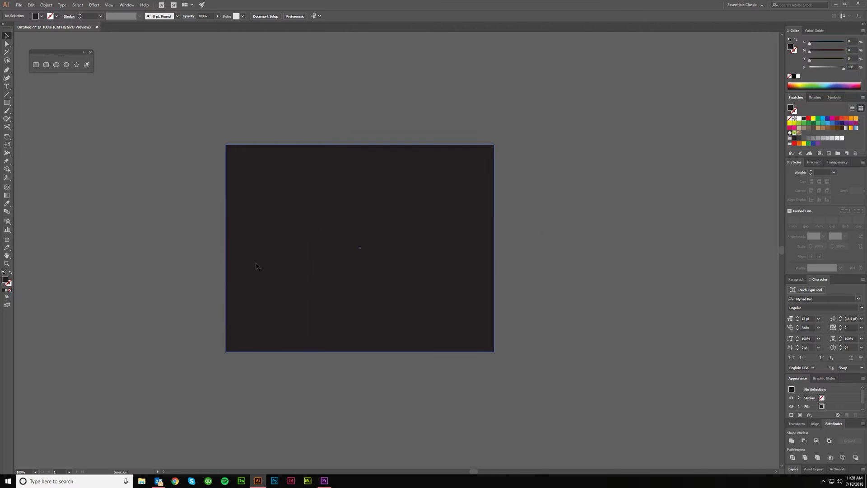
Select the dark rectangle and hide selection edges with View > Hide Edges
{"action": "left_click", "coordinate": [318, 215]}
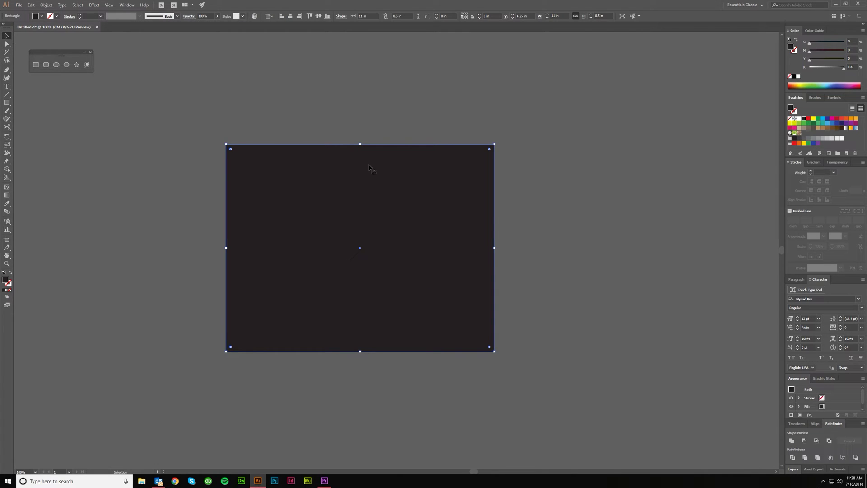
{"action": "left_click", "coordinate": [110, 5]}
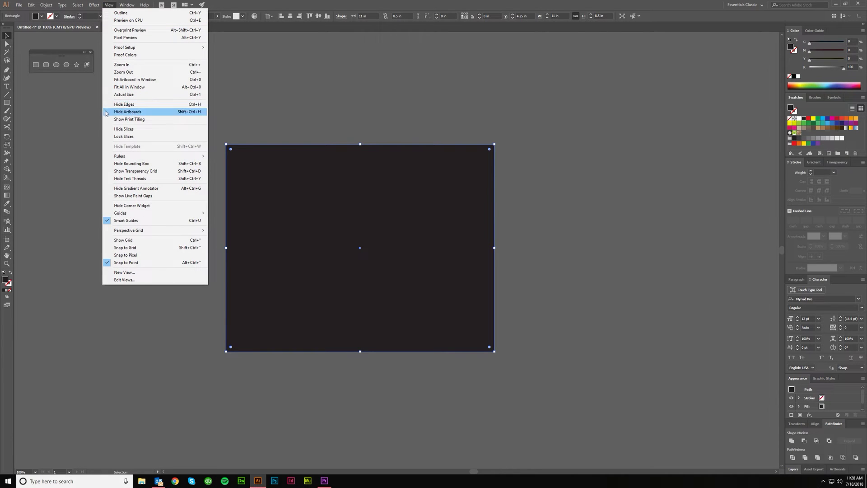
{"action": "left_click", "coordinate": [126, 104]}
{"action": "left_click", "coordinate": [315, 96]}
{"action": "left_click", "coordinate": [311, 180]}
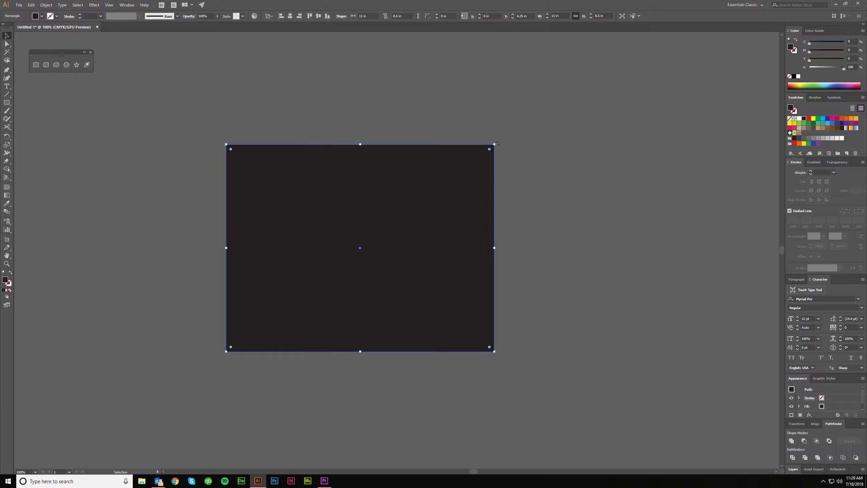
Try rotating, shortening and narrowing the rectangle, undoing each change
{"action": "left_click_drag", "start_coordinate": [496, 141], "coordinate": [544, 228]}
{"action": "key", "text": "ctrl+z"}
{"action": "key", "text": "v"}
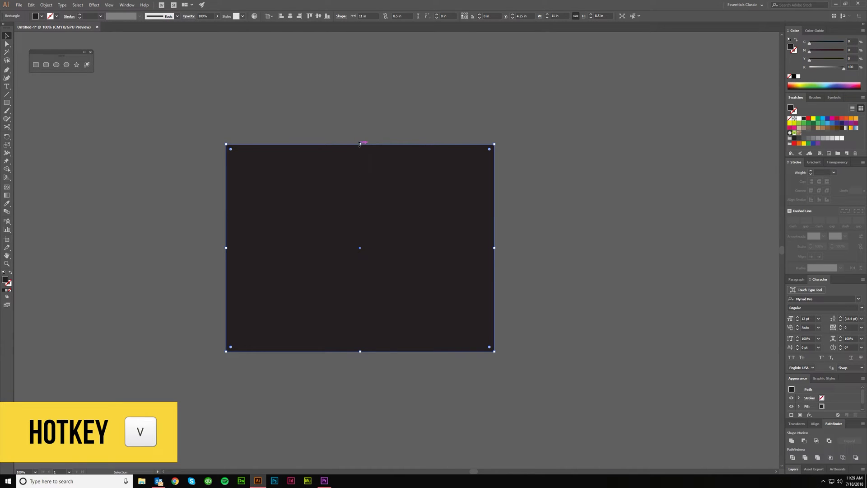
{"action": "left_click_drag", "start_coordinate": [360, 144], "coordinate": [360, 263]}
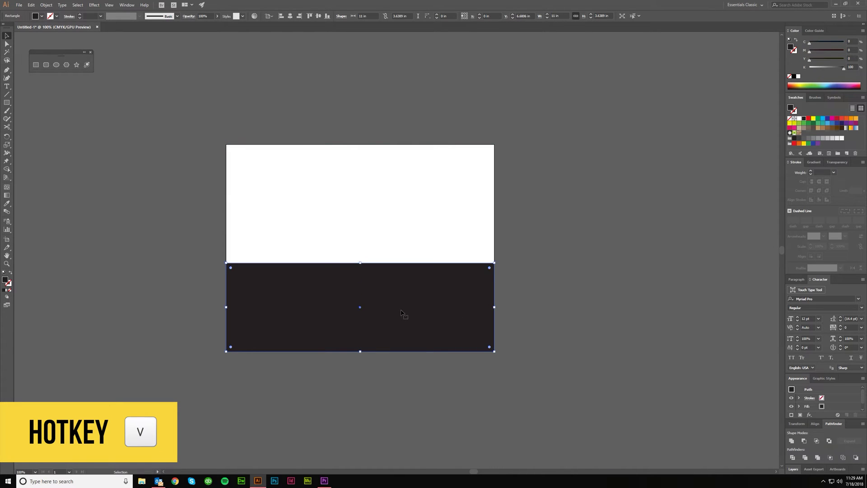
{"action": "key", "text": "ctrl+z"}
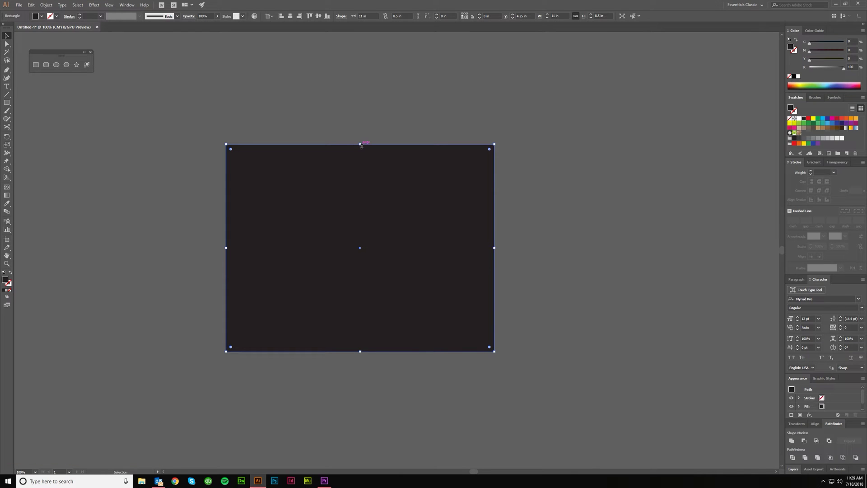
{"action": "left_click_drag", "start_coordinate": [495, 247], "coordinate": [310, 248]}
{"action": "key", "text": "ctrl+z"}
Try rounding the corners with the live corner widgets, undo it, and delete the rectangle
{"action": "left_click_drag", "start_coordinate": [230, 150], "coordinate": [256, 175]}
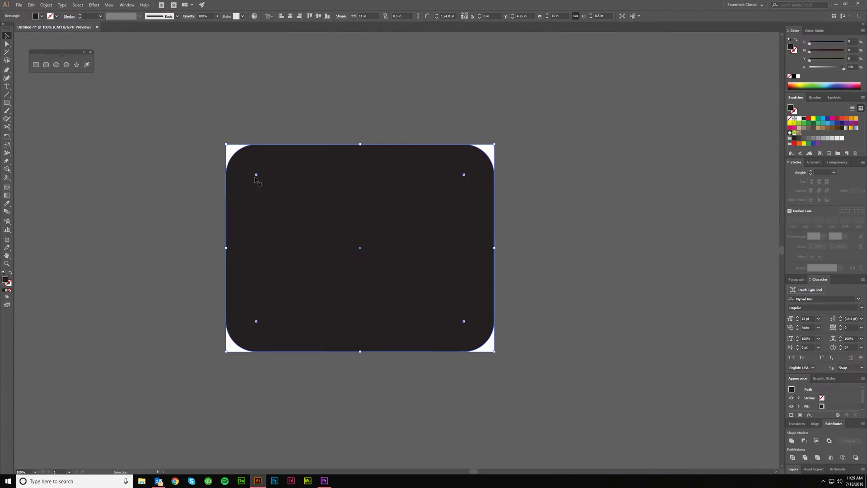
{"action": "left_click", "coordinate": [504, 244]}
{"action": "key", "text": "ctrl+z"}
{"action": "left_click", "coordinate": [203, 131]}
{"action": "key", "text": "a"}
{"action": "left_click_drag", "start_coordinate": [204, 131], "coordinate": [246, 176]}
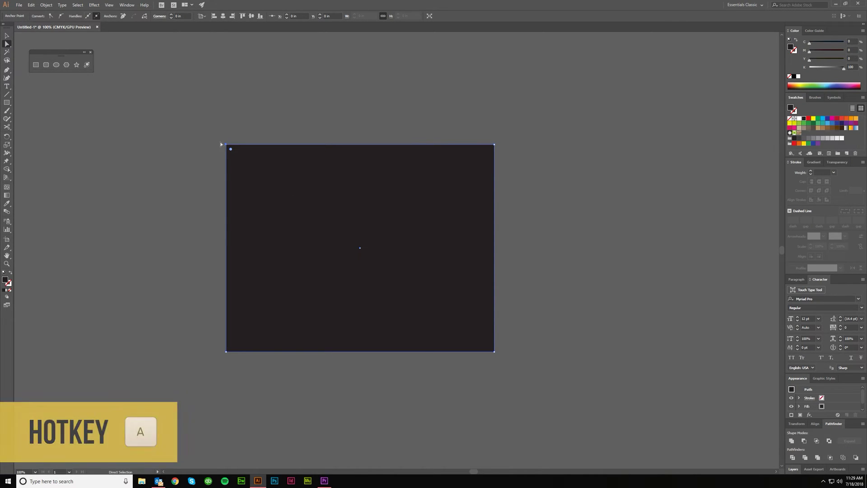
{"action": "left_click_drag", "start_coordinate": [230, 151], "coordinate": [379, 276]}
{"action": "key", "text": "ctrl+z"}
{"action": "key", "text": "v"}
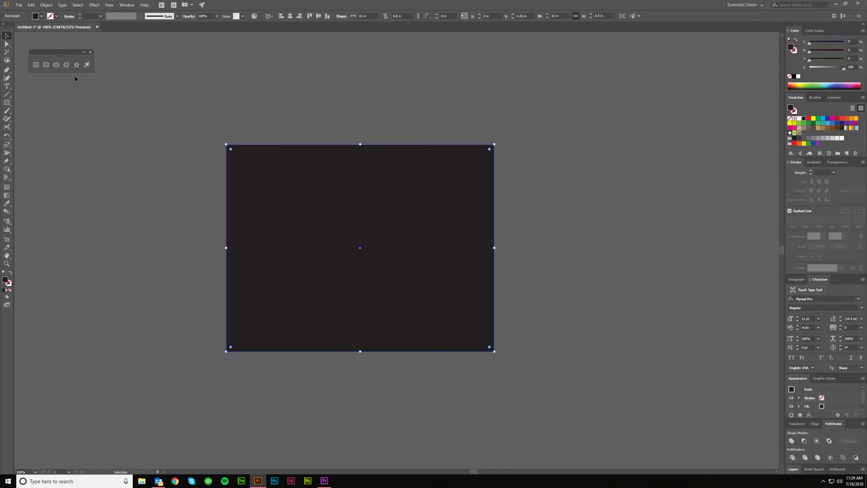
{"action": "key", "text": "Delete"}
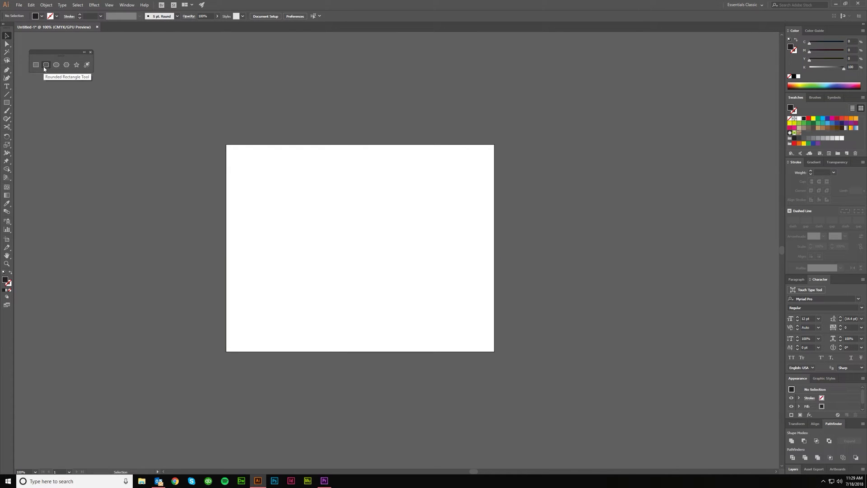
Draw two trial rounded rectangles on the artboard and delete each one
{"action": "left_click", "coordinate": [45, 65]}
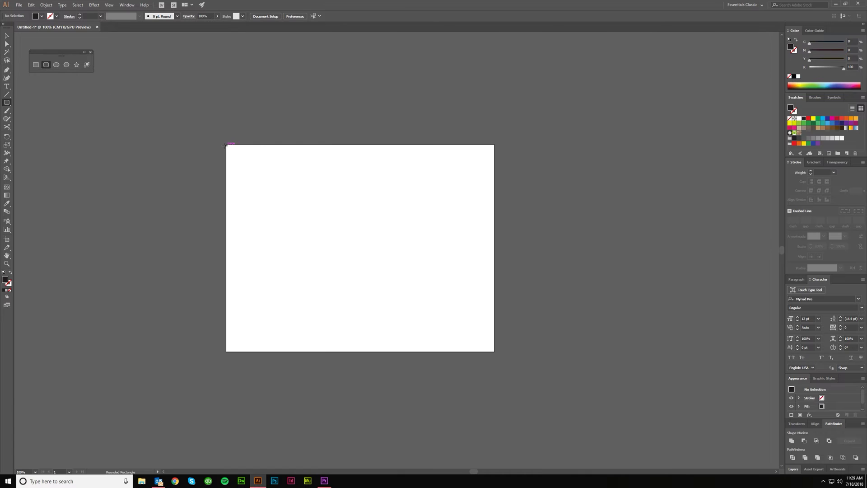
{"action": "left_click_drag", "start_coordinate": [226, 144], "coordinate": [500, 360]}
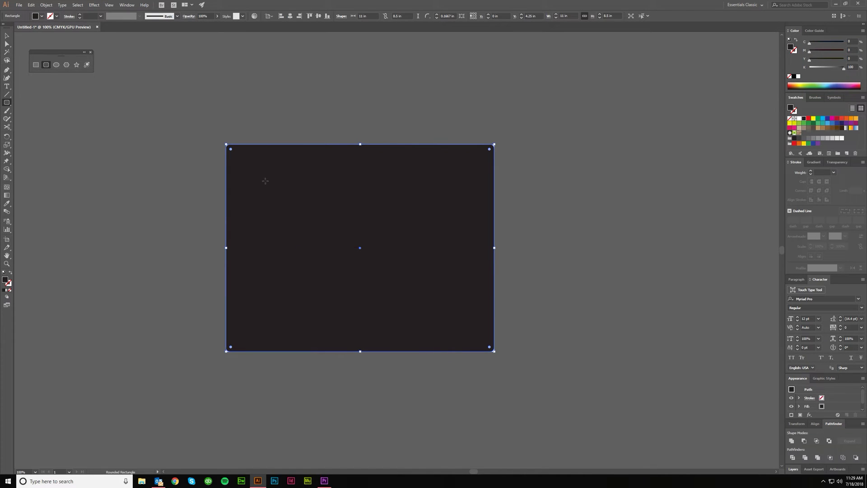
{"action": "key", "text": "Delete"}
{"action": "left_click_drag", "start_coordinate": [268, 192], "coordinate": [415, 308]}
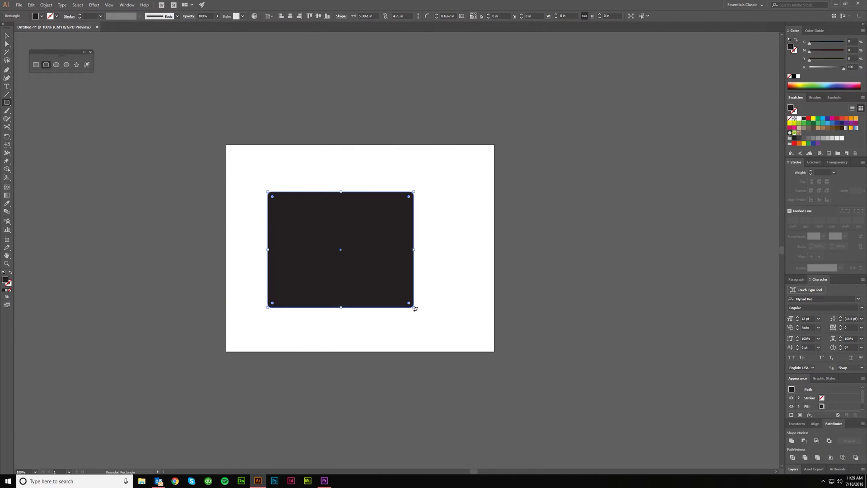
{"action": "key", "text": "Delete"}
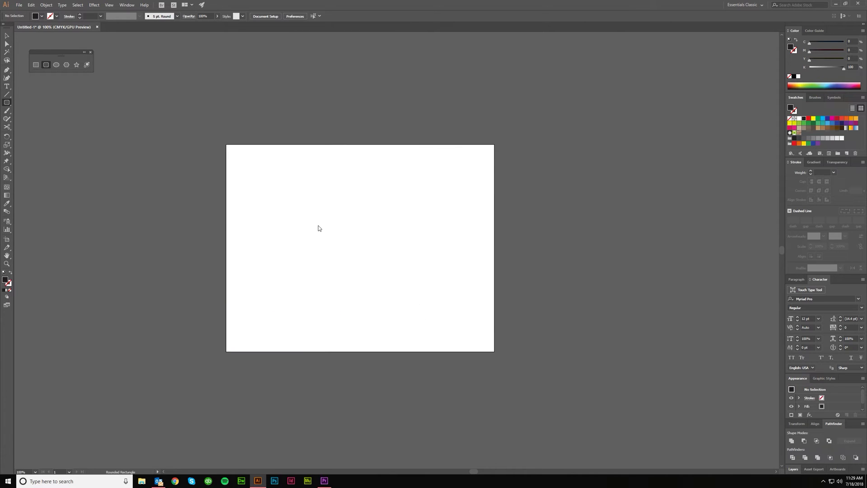
Create a 10 × 10 in rounded rectangle with a 1 in corner radius, undoing a trial move
{"action": "left_click", "coordinate": [581, 191]}
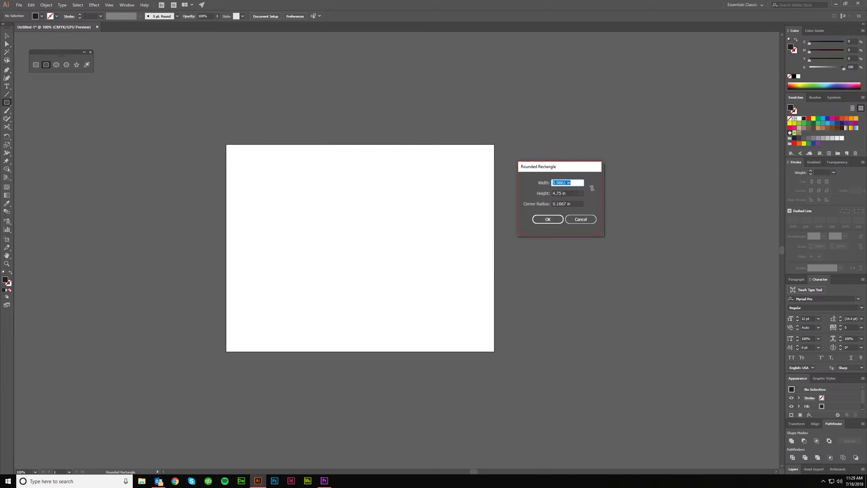
{"action": "type", "text": "10"}
{"action": "key", "text": "Tab"}
{"action": "type", "text": "10"}
{"action": "key", "text": "Tab"}
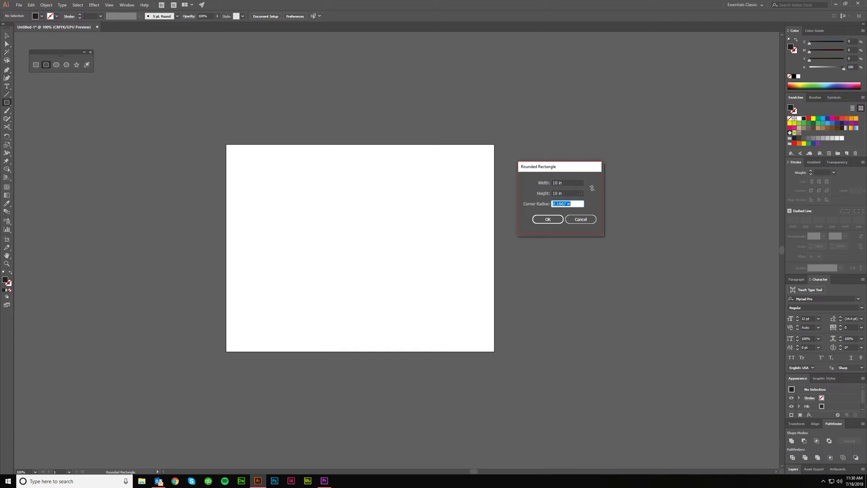
{"action": "type", "text": "1"}
{"action": "key", "text": "Tab"}
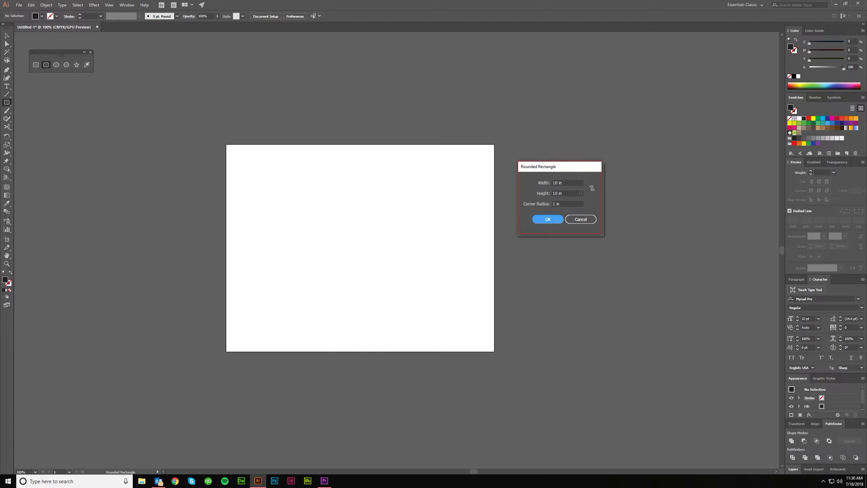
{"action": "key", "text": "Return"}
{"action": "key", "text": "v"}
{"action": "left_click_drag", "start_coordinate": [524, 308], "coordinate": [415, 186]}
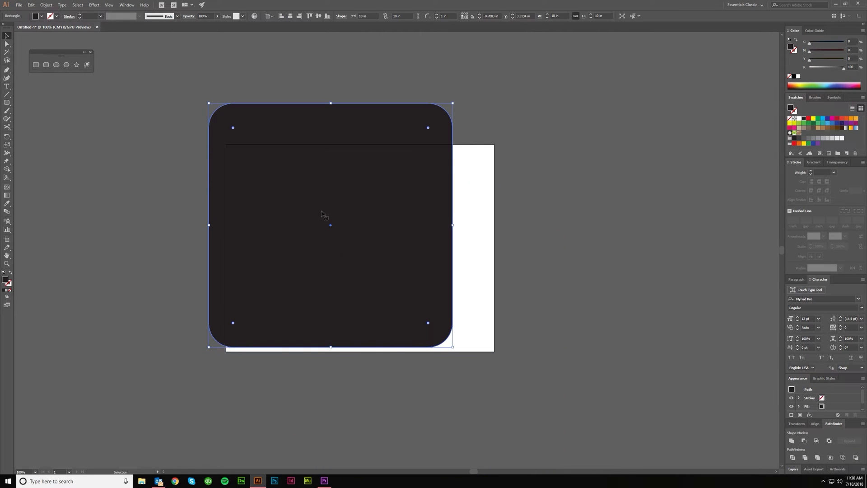
{"action": "key", "text": "ctrl+z"}
Cancel a second Rounded Rectangle dialog and delete the rounded rectangle
{"action": "left_click", "coordinate": [47, 64]}
{"action": "left_click", "coordinate": [132, 174]}
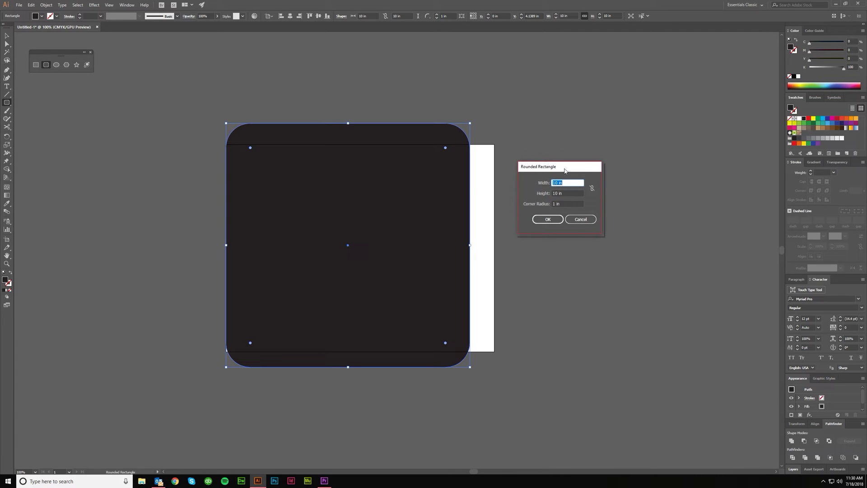
{"action": "left_click", "coordinate": [581, 219]}
{"action": "left_click", "coordinate": [7, 36]}
{"action": "left_click", "coordinate": [304, 207]}
{"action": "key", "text": "Delete"}
Draw an artboard-sized rectangle, drag its corner widget to about 0.85 in radius, and deselect
{"action": "left_click", "coordinate": [36, 65]}
{"action": "left_click_drag", "start_coordinate": [226, 144], "coordinate": [495, 354]}
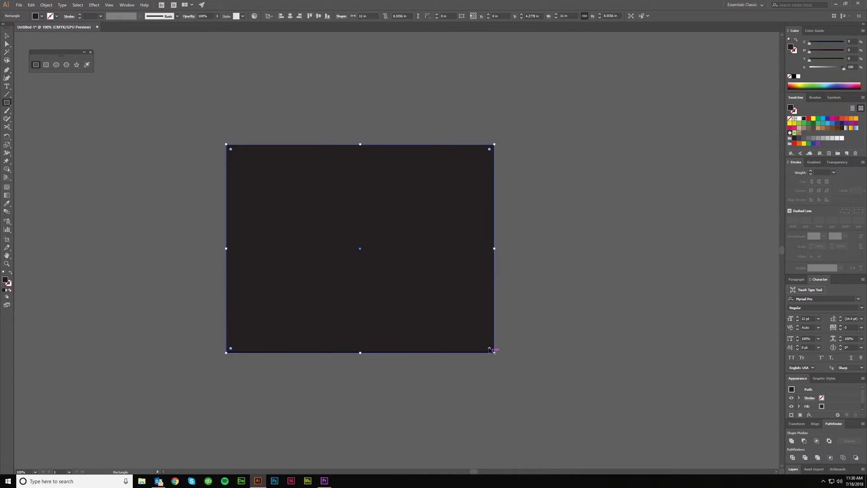
{"action": "left_click_drag", "start_coordinate": [489, 349], "coordinate": [467, 331]}
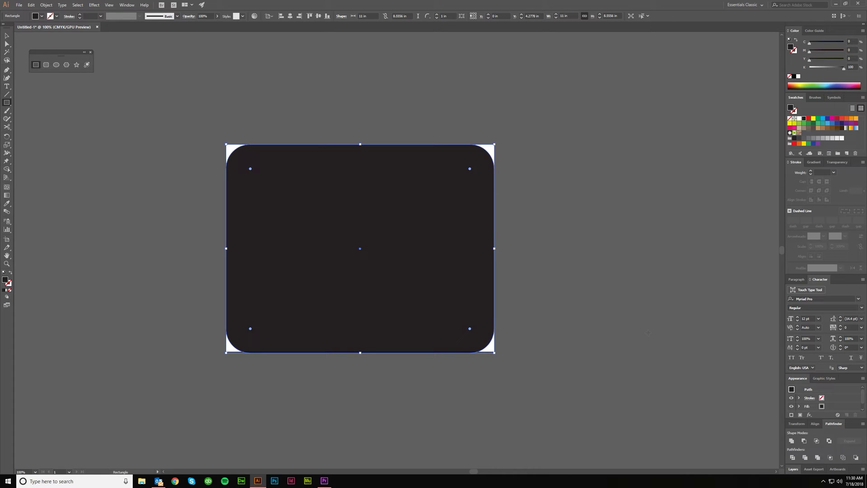
{"action": "key", "text": "v"}
{"action": "left_click", "coordinate": [550, 360]}
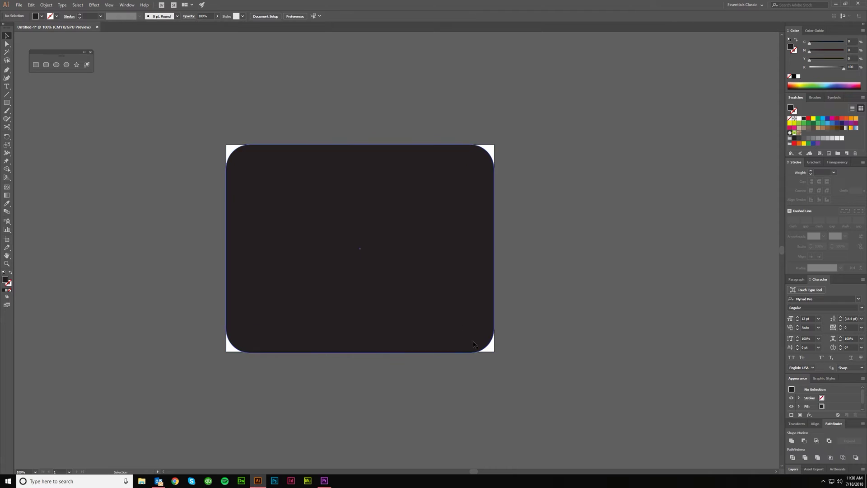
Set the rectangle's corners to Inverted, then Chamfer, before deleting it
{"action": "left_click", "coordinate": [335, 175]}
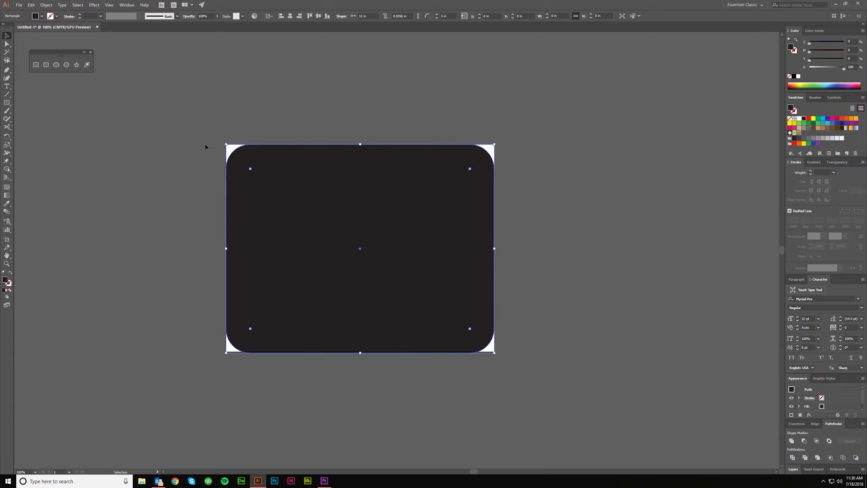
{"action": "left_click", "coordinate": [428, 15]}
{"action": "left_click", "coordinate": [435, 26]}
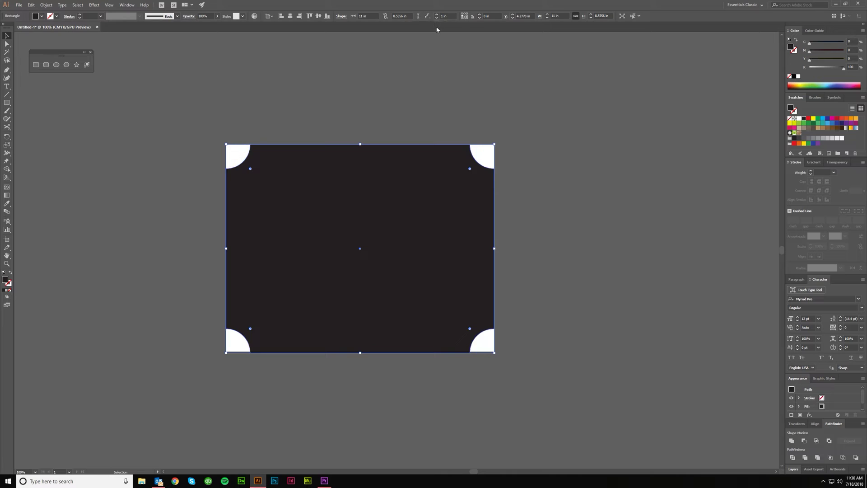
{"action": "left_click", "coordinate": [427, 16]}
{"action": "left_click", "coordinate": [443, 26]}
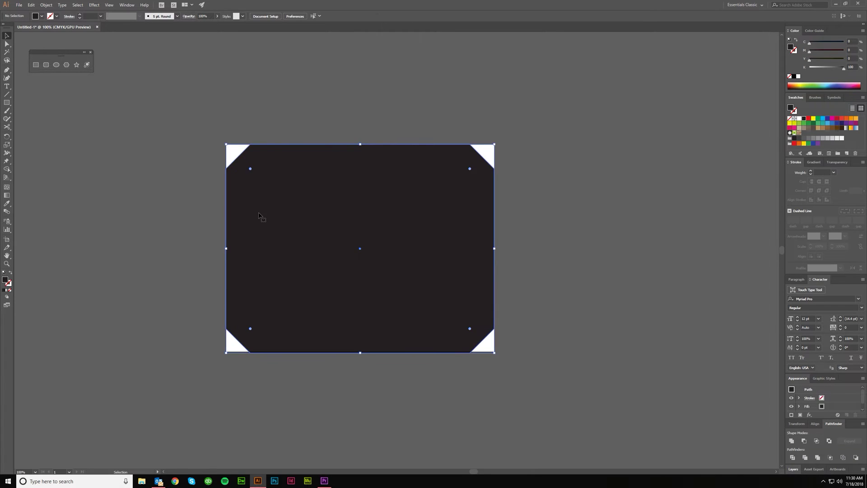
{"action": "key", "text": "Delete"}
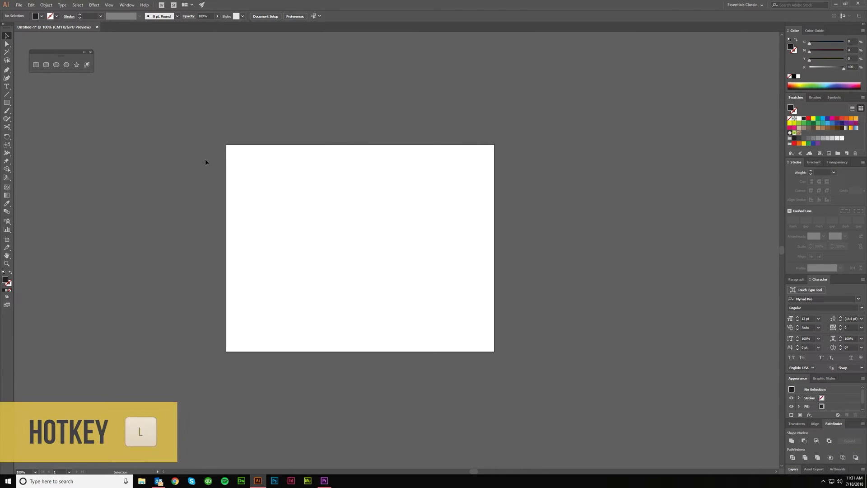
{"action": "key", "text": "l"}
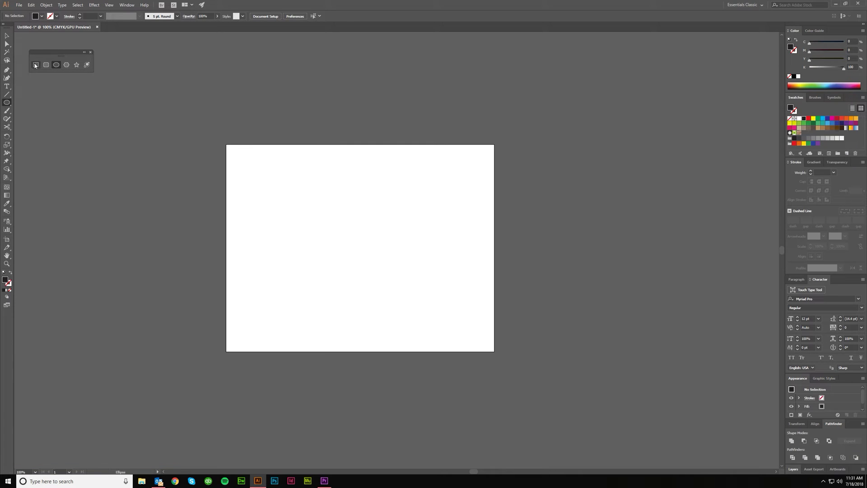
{"action": "left_click_drag", "start_coordinate": [259, 162], "coordinate": [432, 341]}
{"action": "key", "text": "ctrl+z"}
{"action": "left_click_drag", "start_coordinate": [294, 182], "coordinate": [438, 317]}
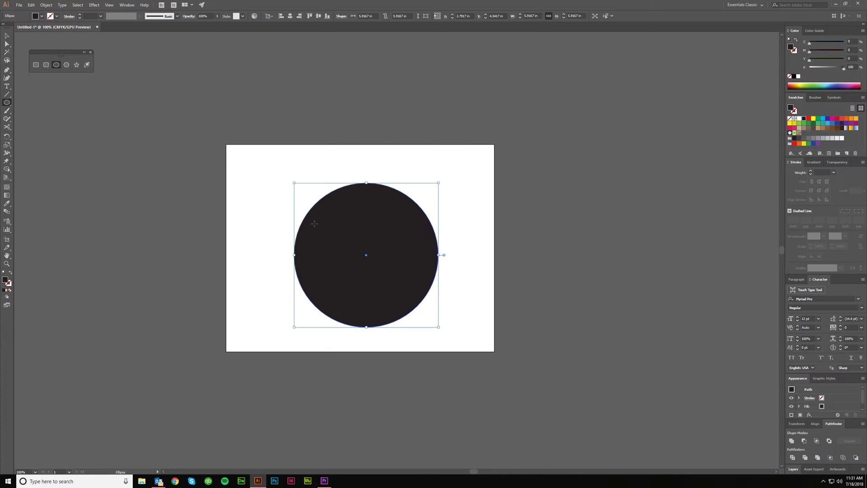
{"action": "key", "text": "ctrl+z"}
{"action": "left_click_drag", "start_coordinate": [290, 183], "coordinate": [384, 242]}
{"action": "key", "text": "ctrl+z"}
{"action": "left_click_drag", "start_coordinate": [253, 180], "coordinate": [470, 236]}
{"action": "key", "text": "ctrl+z"}
{"action": "left_click_drag", "start_coordinate": [282, 164], "coordinate": [419, 204]}
{"action": "key", "text": "ctrl+z"}
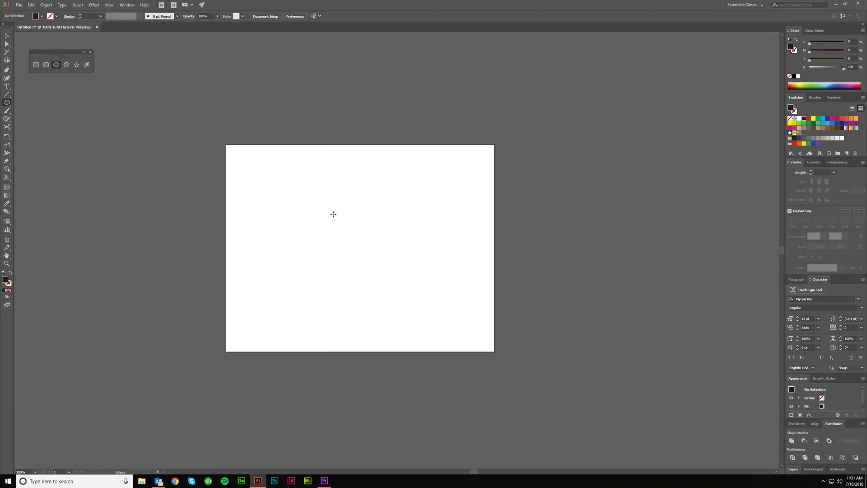
{"action": "left_click", "coordinate": [626, 187]}
{"action": "left_click_drag", "start_coordinate": [625, 187], "coordinate": [545, 155]}
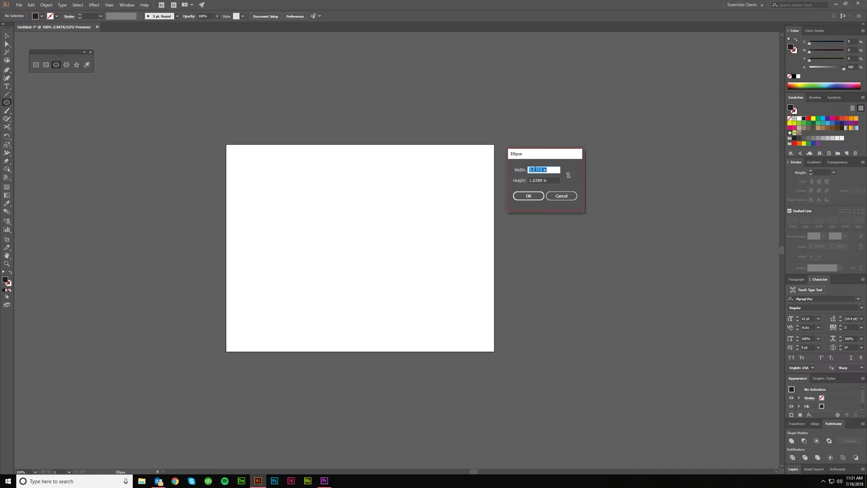
{"action": "left_click", "coordinate": [562, 196]}
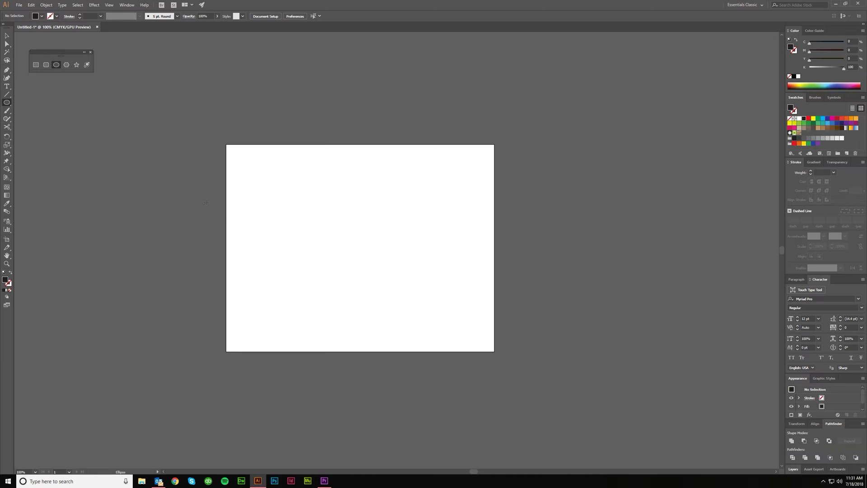
Draw a large hexagon in the middle of the artboard and deselect it
{"action": "left_click", "coordinate": [66, 66]}
{"action": "left_click_drag", "start_coordinate": [269, 184], "coordinate": [401, 260]}
{"action": "key", "text": "v"}
{"action": "left_click", "coordinate": [495, 275]}
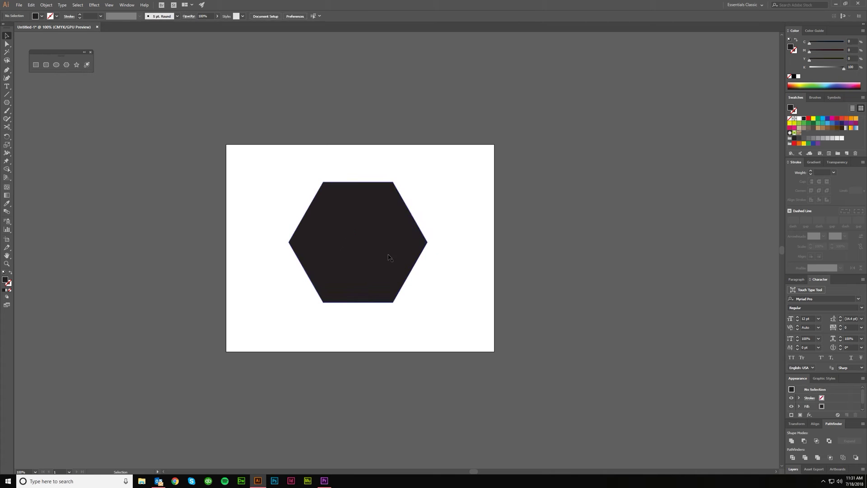
Draw a smaller hexagon near the top-right, then try out and delete an extra rotated hexagon
{"action": "left_click", "coordinate": [8, 104]}
{"action": "left_click_drag", "start_coordinate": [448, 181], "coordinate": [533, 229]}
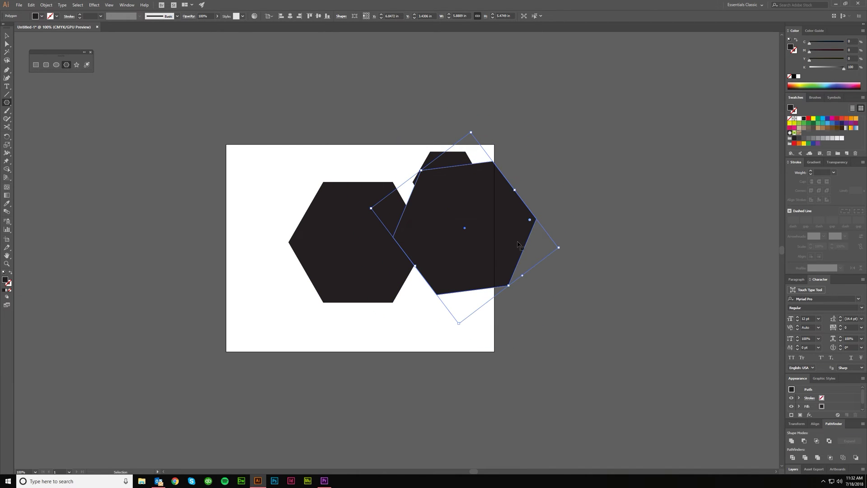
{"action": "key", "text": "ctrl+z"}
{"action": "left_click_drag", "start_coordinate": [456, 236], "coordinate": [500, 205]}
{"action": "key", "text": "v"}
{"action": "left_click_drag", "start_coordinate": [472, 246], "coordinate": [538, 273]}
{"action": "left_click_drag", "start_coordinate": [542, 232], "coordinate": [583, 321]}
{"action": "key", "text": "ctrl+z"}
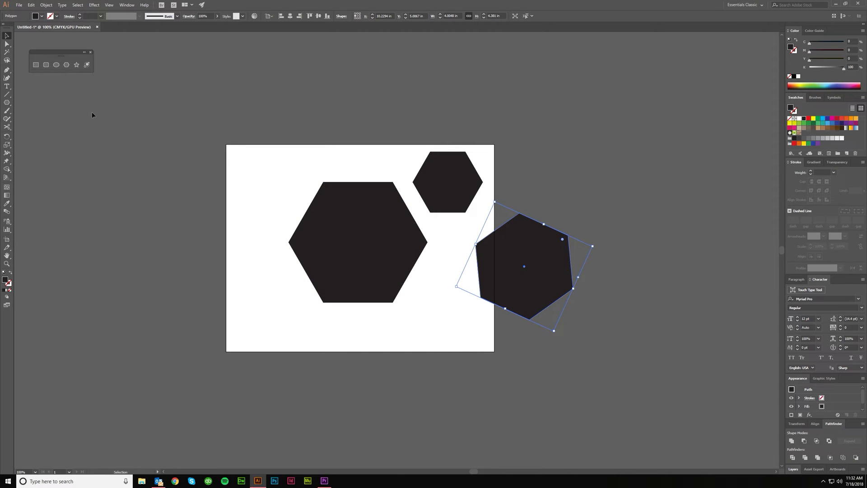
{"action": "key", "text": "Delete"}
{"action": "left_click", "coordinate": [66, 65]}
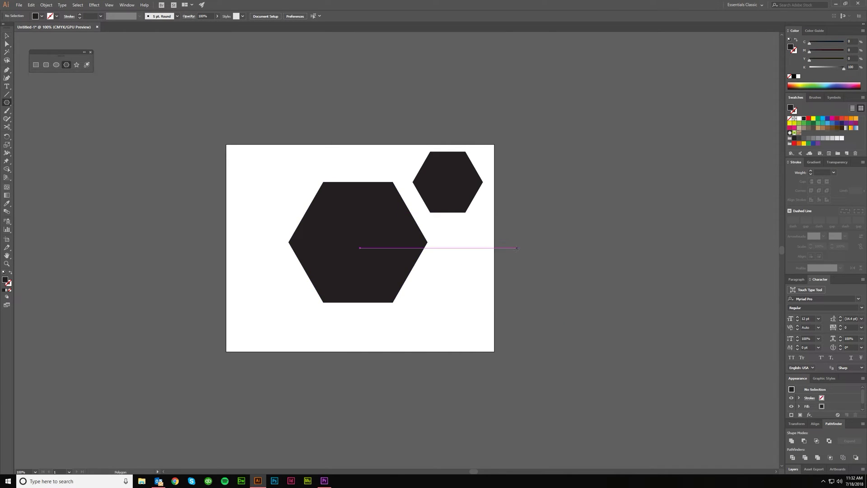
{"action": "left_click", "coordinate": [445, 268]}
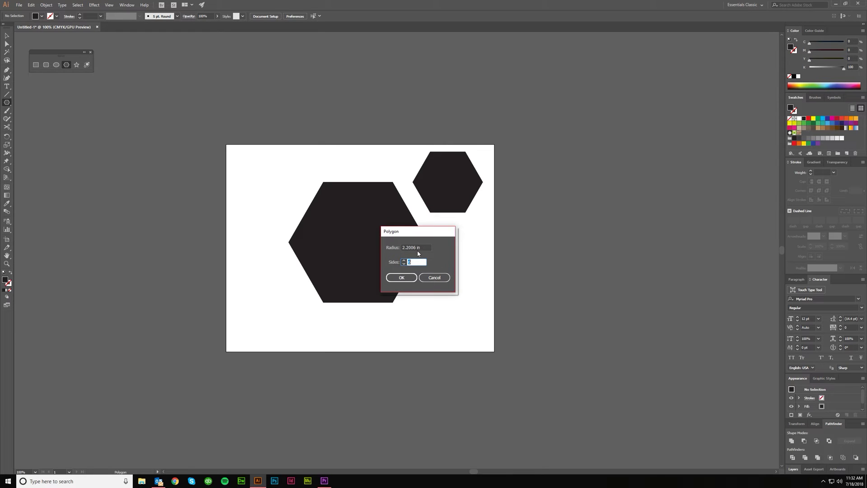
{"action": "key", "text": "shift+Tab"}
{"action": "type", "text": "2"}
{"action": "key", "text": "Tab"}
{"action": "type", "text": "5"}
{"action": "key", "text": "Return"}
{"action": "key", "text": "v"}
{"action": "left_click_drag", "start_coordinate": [430, 290], "coordinate": [143, 284]}
{"action": "left_click", "coordinate": [67, 65]}
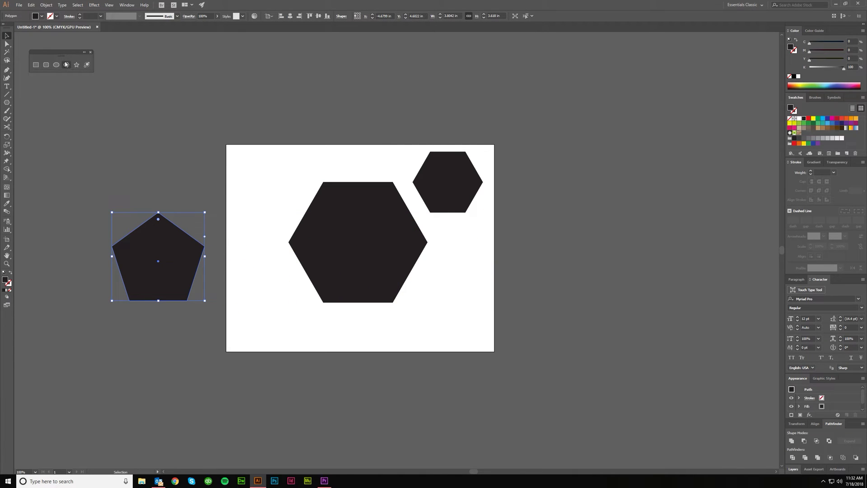
{"action": "left_click", "coordinate": [218, 178]}
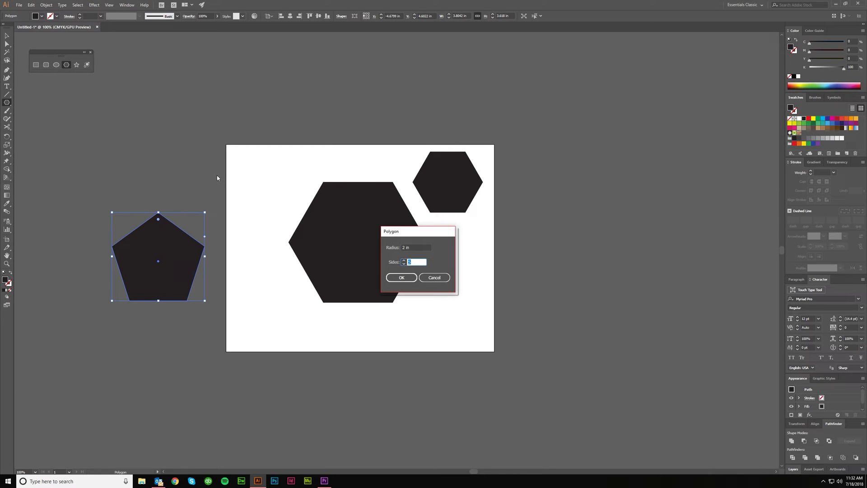
{"action": "key", "text": "Return"}
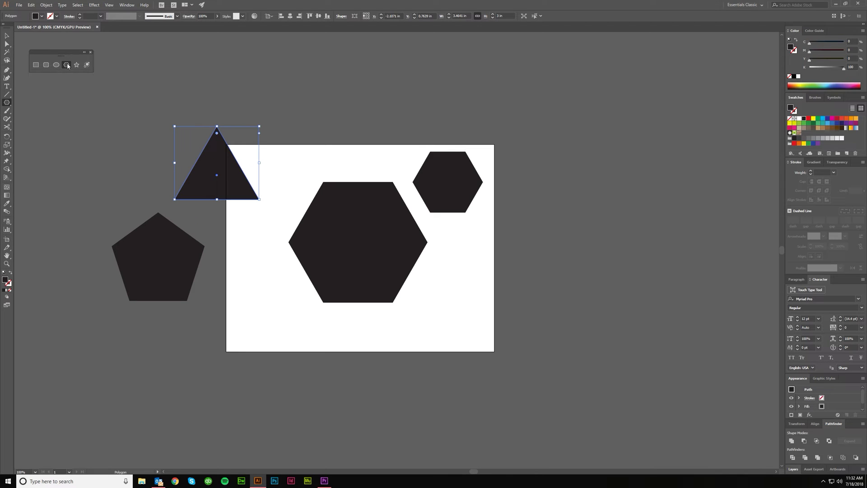
{"action": "left_click", "coordinate": [464, 271]}
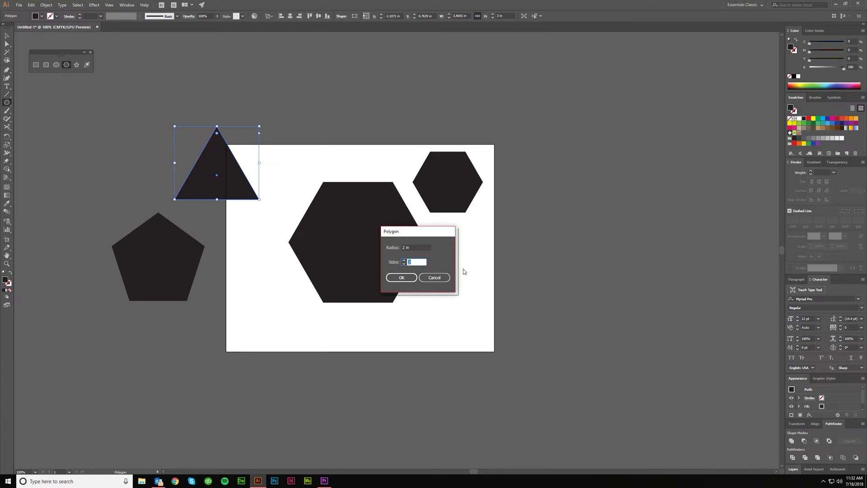
{"action": "type", "text": "20"}
{"action": "key", "text": "Return"}
{"action": "key", "text": "c"}
{"action": "key", "text": "v"}
{"action": "left_click_drag", "start_coordinate": [492, 290], "coordinate": [572, 278]}
{"action": "key", "text": "ctrl+shift+a"}
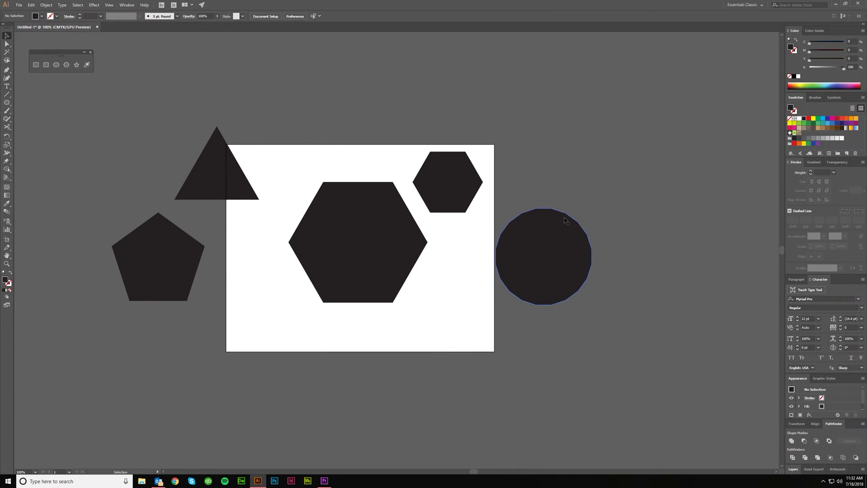
{"action": "left_click_drag", "start_coordinate": [580, 290], "coordinate": [598, 292]}
{"action": "key", "text": "ctrl+shift+a"}
{"action": "left_click", "coordinate": [565, 281]}
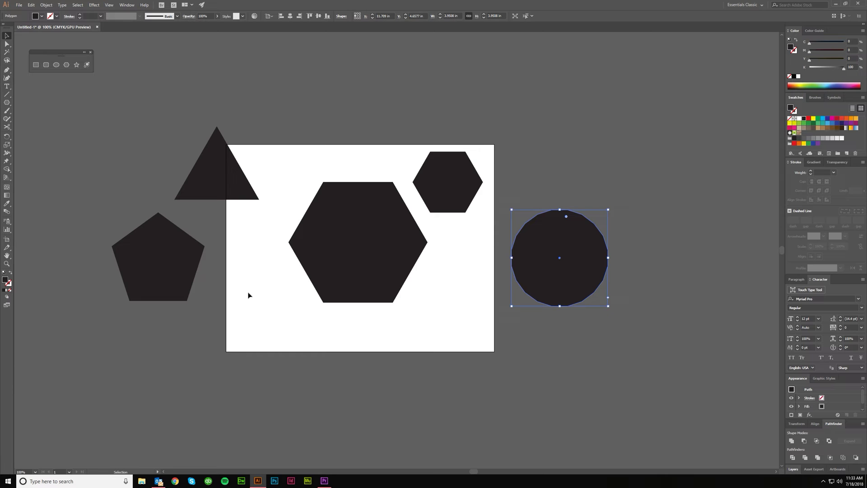
{"action": "key", "text": "Delete"}
{"action": "left_click_drag", "start_coordinate": [252, 304], "coordinate": [199, 190]}
{"action": "key", "text": "Delete"}
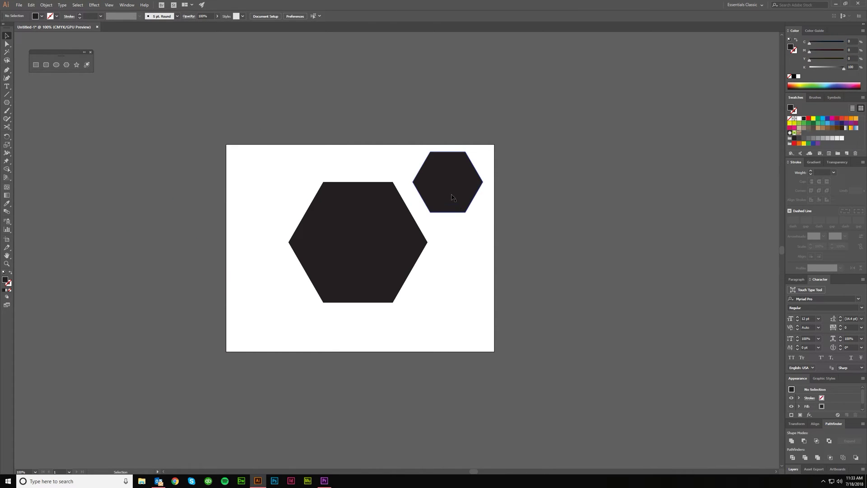
Delete the small hexagon and stack four copies of the large hexagon with Ctrl+D
{"action": "left_click", "coordinate": [453, 197]}
{"action": "key", "text": "Delete"}
{"action": "left_click_drag", "start_coordinate": [391, 242], "coordinate": [296, 176]}
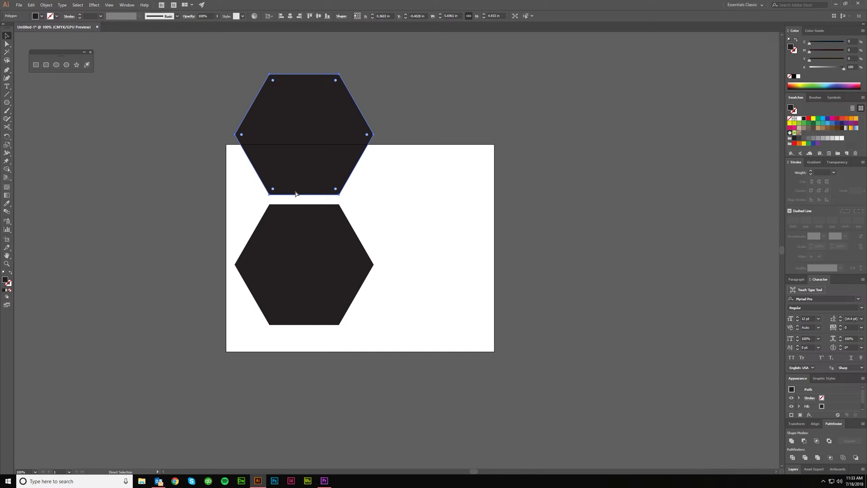
{"action": "scroll", "coordinate": [301, 180], "scroll_direction": "up", "scroll_amount": 3}
{"action": "key", "text": "ctrl+d"}
{"action": "scroll", "coordinate": [342, 210], "scroll_direction": "down", "scroll_amount": 2}
{"action": "key", "text": "ctrl+z"}
{"action": "key", "text": "ctrl+shift+z"}
{"action": "scroll", "coordinate": [360, 212], "scroll_direction": "up", "scroll_amount": 1}
{"action": "key", "text": "ctrl+d"}
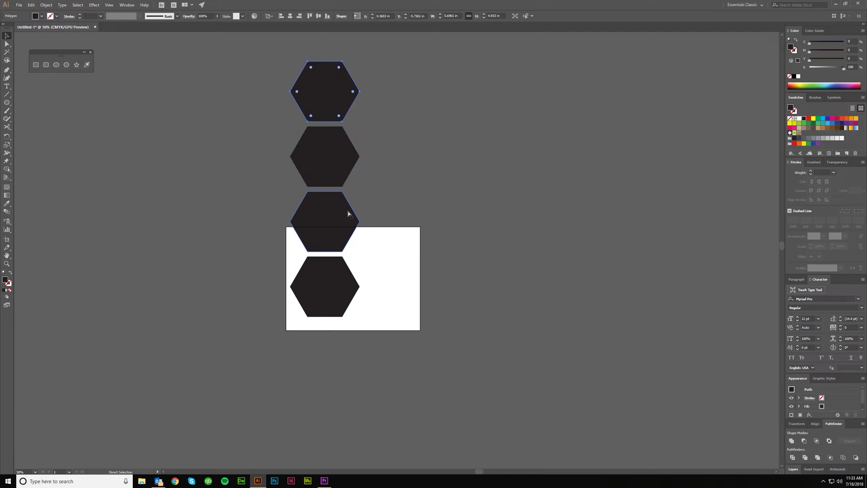
{"action": "scroll", "coordinate": [348, 214], "scroll_direction": "up", "scroll_amount": 1}
Copy the hexagon column to the right and repeat it to add more honeycomb columns
{"action": "left_click_drag", "start_coordinate": [412, 340], "coordinate": [378, 160]}
{"action": "left_click", "coordinate": [460, 347]}
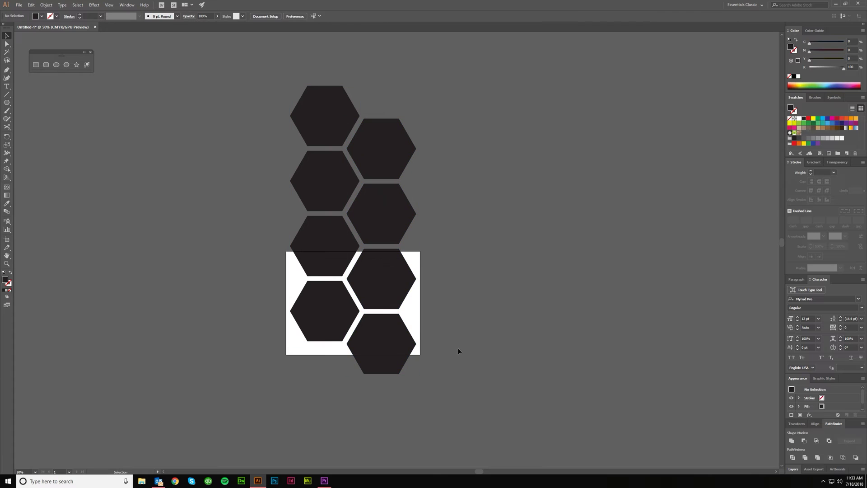
{"action": "left_click_drag", "start_coordinate": [341, 186], "coordinate": [438, 127]}
{"action": "key", "text": "ctrl+d"}
{"action": "key", "text": "ctrl+d"}
{"action": "key", "text": "ctrl+d"}
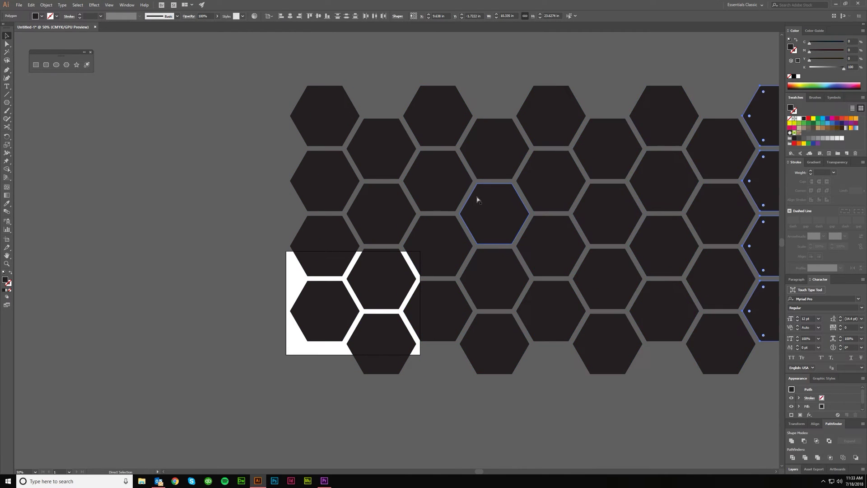
{"action": "key", "text": "ctrl+minus"}
Select every hexagon in the honeycomb and delete them all
{"action": "key", "text": "v"}
{"action": "left_click_drag", "start_coordinate": [684, 346], "coordinate": [349, 114]}
{"action": "key", "text": "ctrl+plus"}
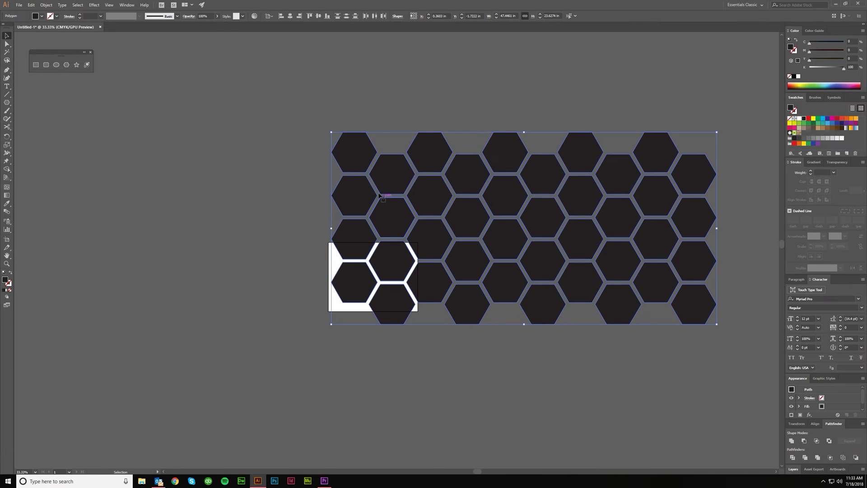
{"action": "left_click", "coordinate": [714, 361]}
{"action": "key", "text": "ctrl+a"}
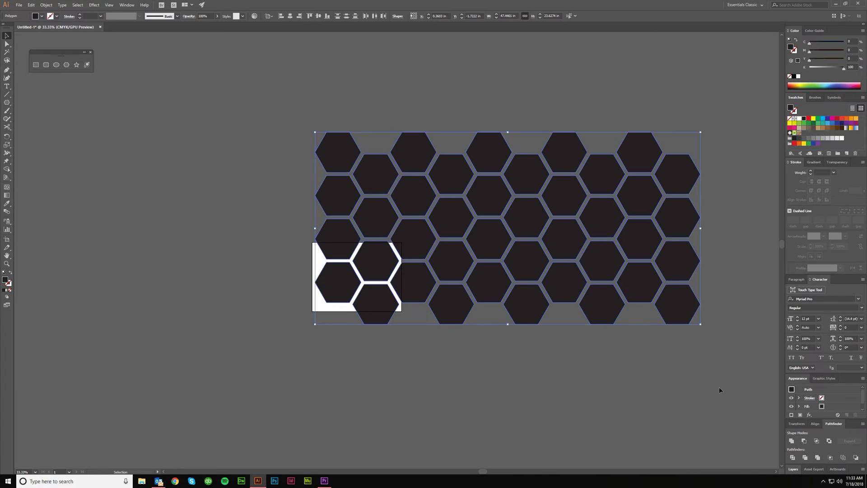
{"action": "key", "text": "Delete"}
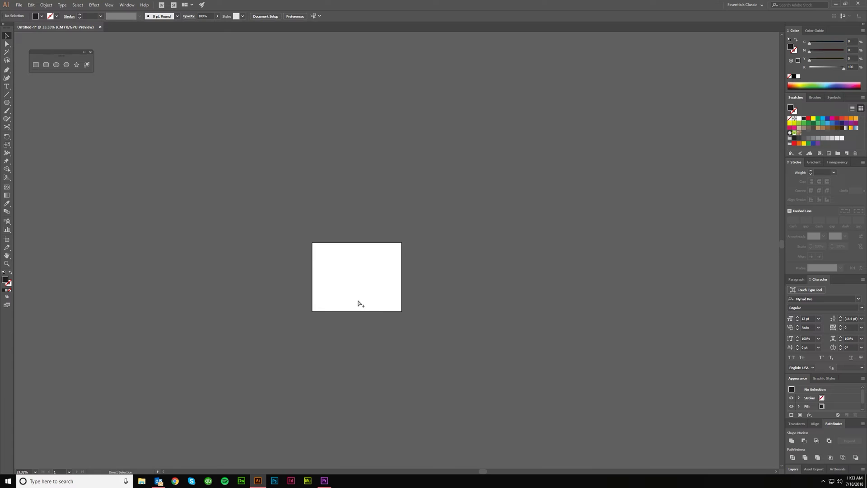
Draw a many-pointed starburst from the artboard centre, then delete it
{"action": "key", "text": "ctrl+plus"}
{"action": "key", "text": "ctrl+plus"}
{"action": "key", "text": "ctrl+plus"}
{"action": "key", "text": "ctrl+plus"}
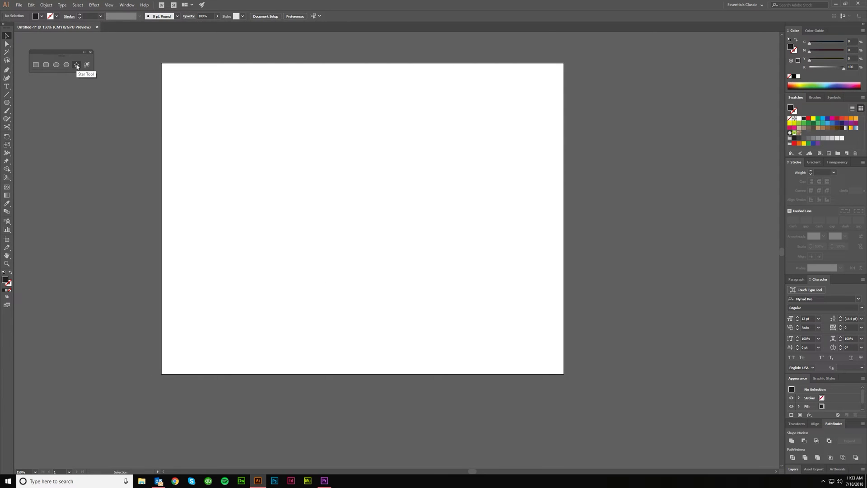
{"action": "left_click", "coordinate": [77, 65]}
{"action": "left_click_drag", "start_coordinate": [324, 192], "coordinate": [408, 269]}
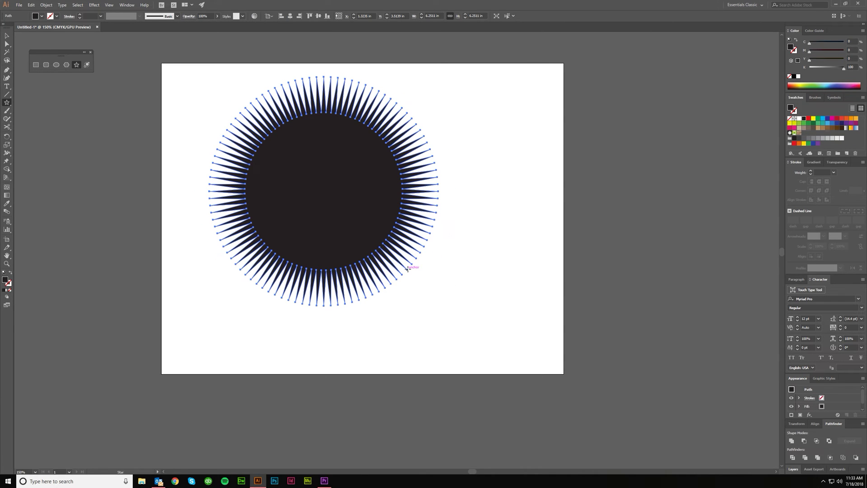
{"action": "left_click", "coordinate": [6, 36]}
{"action": "left_click", "coordinate": [476, 113]}
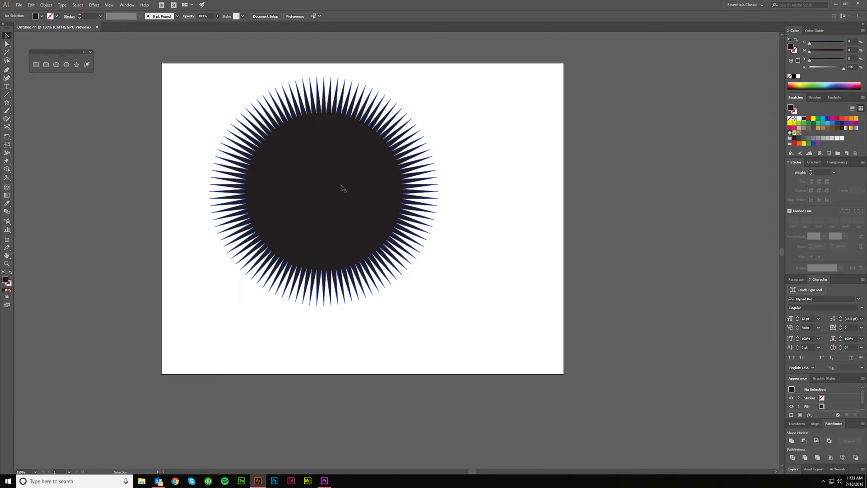
{"action": "left_click", "coordinate": [277, 171]}
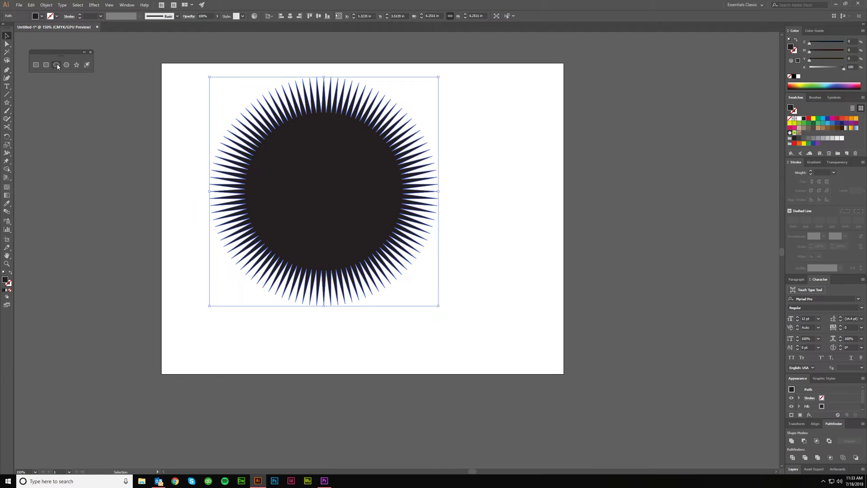
{"action": "key", "text": "Delete"}
Create a 5-point star from the Star dialog, then select all and delete it
{"action": "left_click", "coordinate": [78, 65]}
{"action": "left_click", "coordinate": [315, 200]}
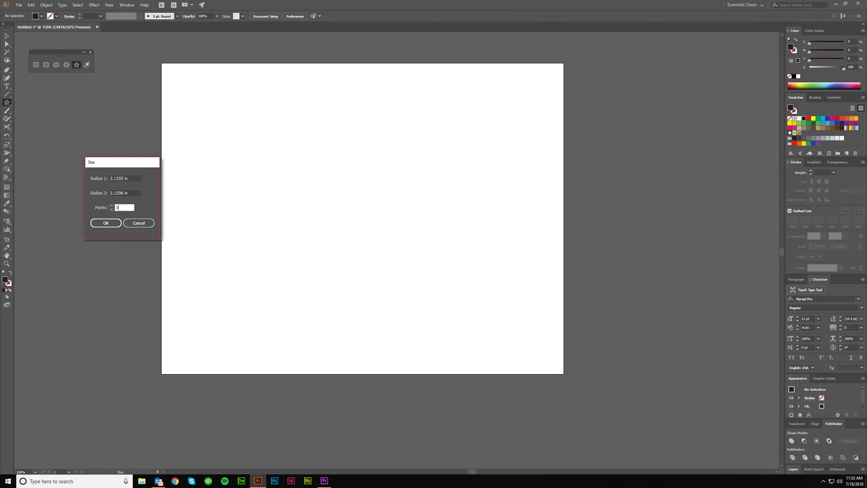
{"action": "key", "text": "shift+Tab"}
{"action": "key", "text": "Return"}
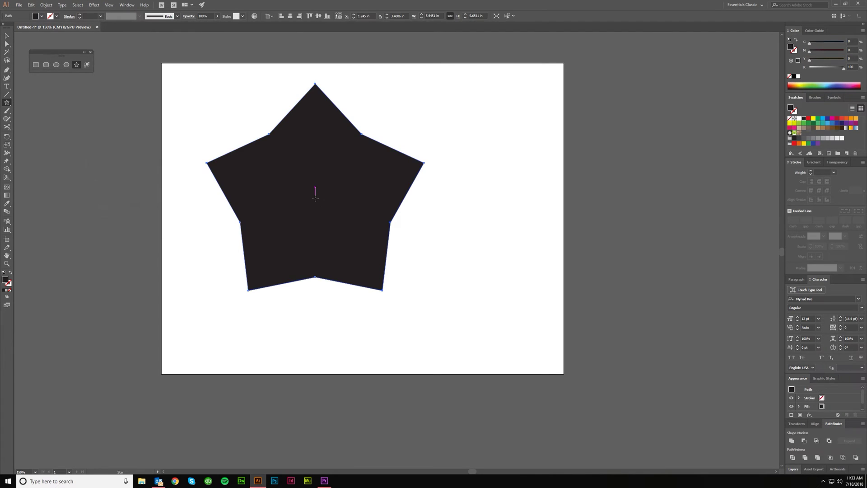
{"action": "key", "text": "v"}
{"action": "left_click", "coordinate": [447, 238]}
{"action": "left_click", "coordinate": [362, 234]}
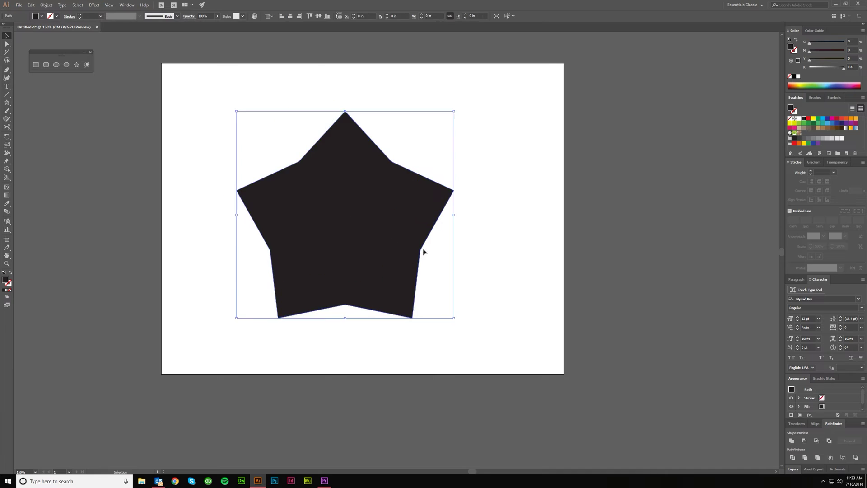
{"action": "key", "text": "ctrl+minus"}
{"action": "left_click", "coordinate": [479, 283]}
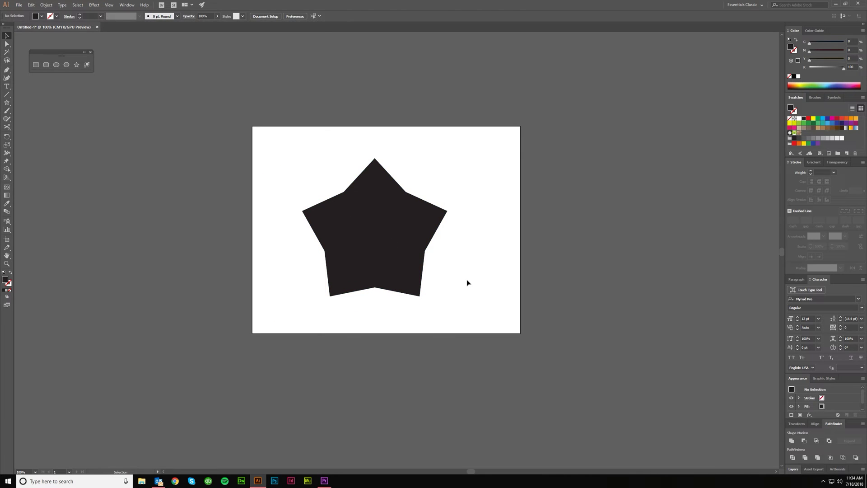
{"action": "left_click", "coordinate": [76, 65]}
{"action": "key", "text": "ctrl+a"}
{"action": "key", "text": "Delete"}
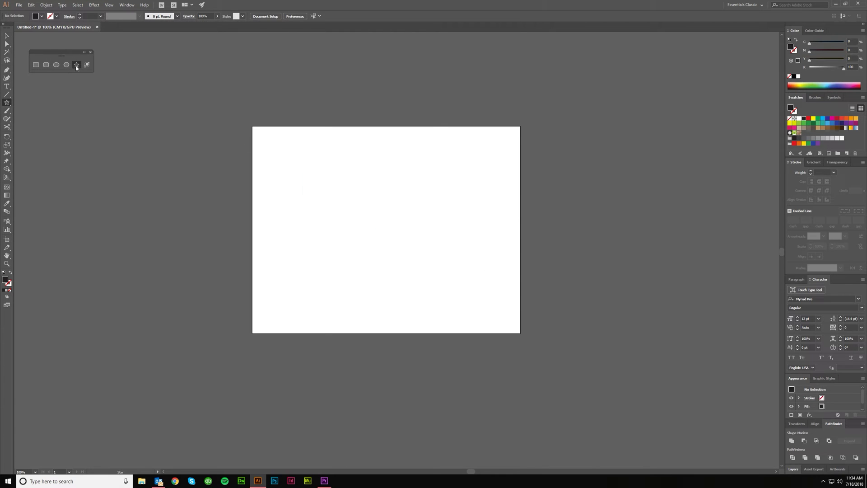
Draw a large five-point star spanning the artboard from its centre
{"action": "key", "text": "v"}
{"action": "key", "text": "ctrl+plus"}
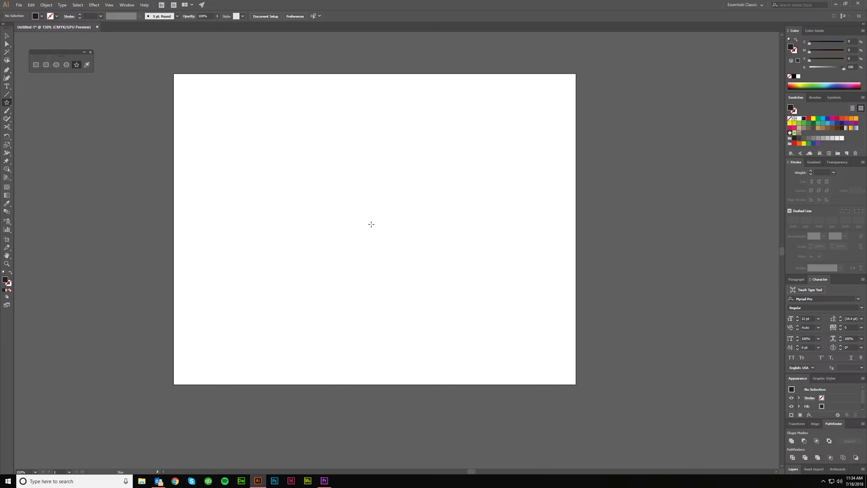
{"action": "left_click_drag", "start_coordinate": [372, 225], "coordinate": [477, 237]}
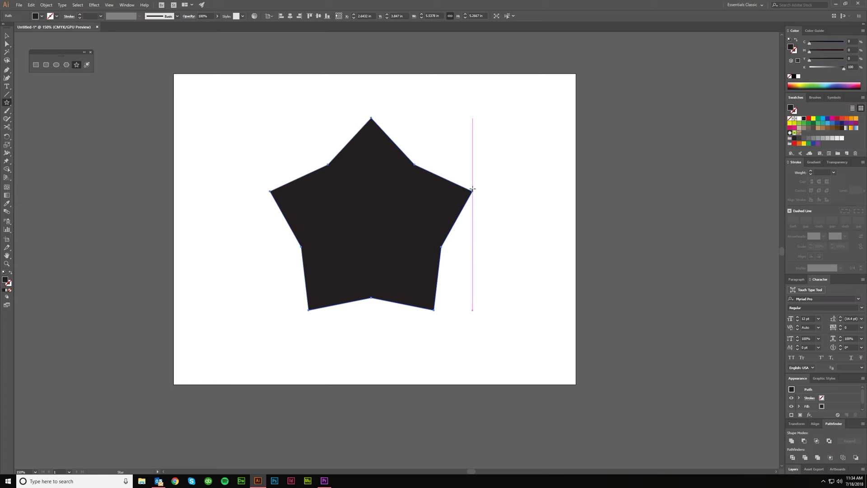
{"action": "key", "text": "v"}
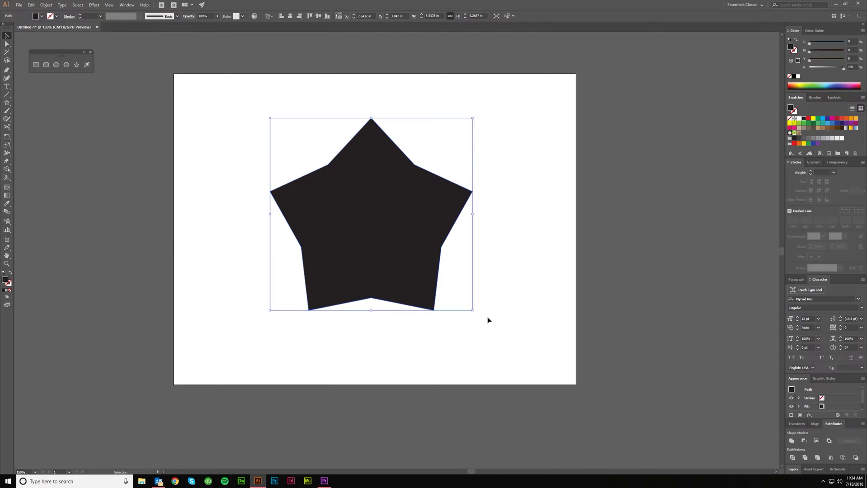
{"action": "key", "text": "Delete"}
{"action": "left_click", "coordinate": [77, 65]}
{"action": "left_click_drag", "start_coordinate": [369, 227], "coordinate": [462, 266]}
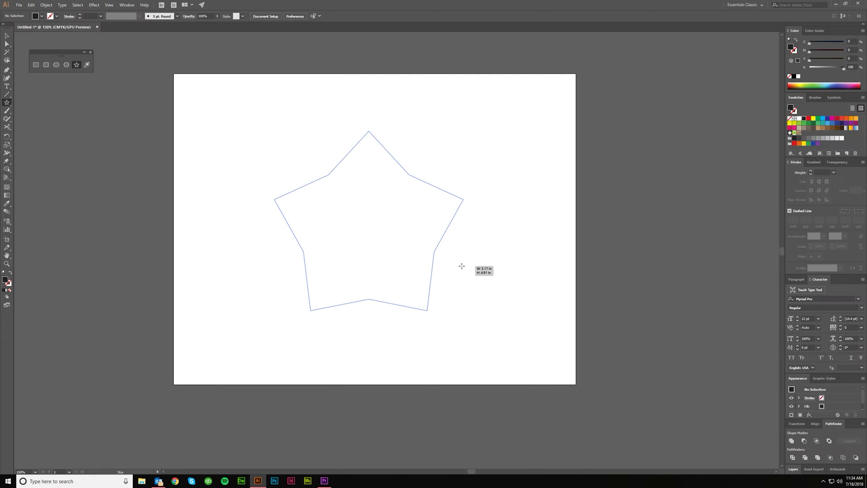
{"action": "mouse_move", "coordinate": [462, 266]}
{"action": "left_mouse_down"}
{"action": "mouse_move", "coordinate": [479, 263]}
{"action": "mouse_move", "coordinate": [457, 267]}
{"action": "mouse_move", "coordinate": [470, 265]}
{"action": "left_mouse_up"}
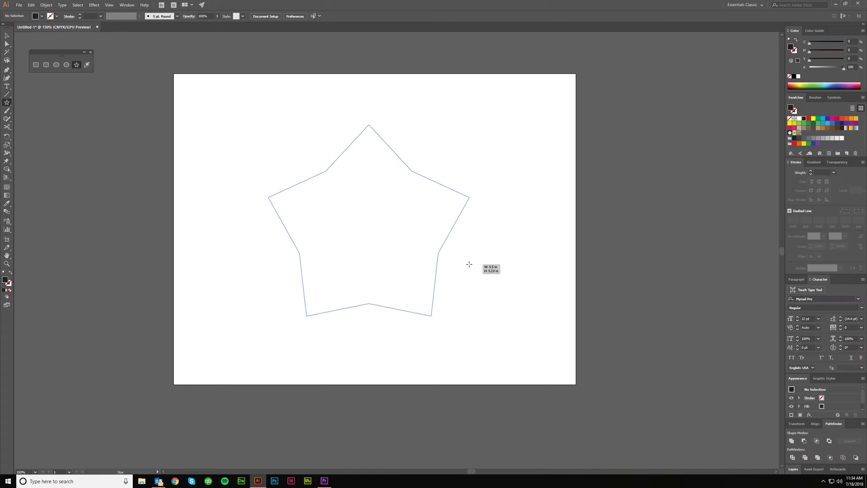
{"action": "left_click_drag", "start_coordinate": [469, 265], "coordinate": [561, 241]}
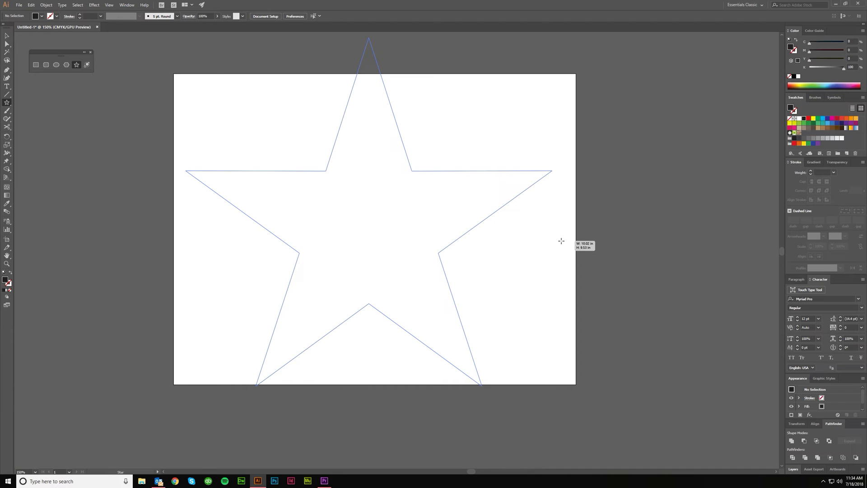
{"action": "left_click_drag", "start_coordinate": [561, 241], "coordinate": [561, 242]}
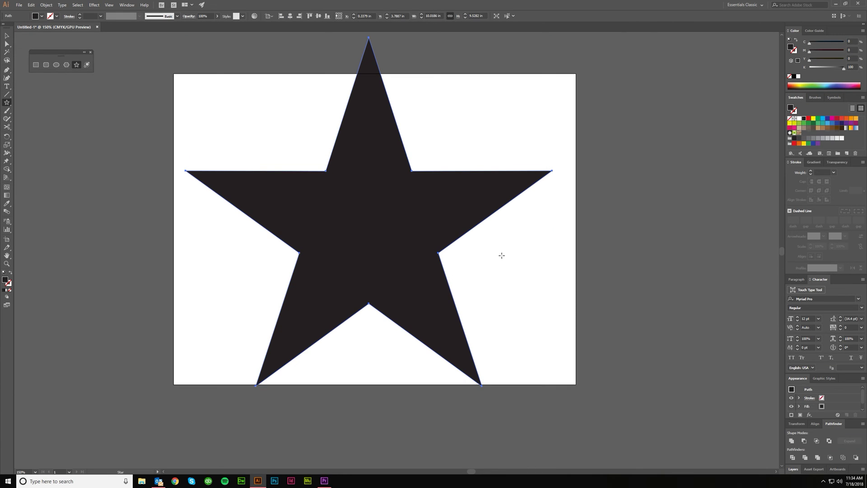
Draw a second, thinner-armed star and move it up and right of the artboard
{"action": "key", "text": "ctrl+minus"}
{"action": "key", "text": "ctrl+minus"}
{"action": "left_click_drag", "start_coordinate": [522, 265], "coordinate": [670, 226]}
{"action": "key", "text": "ctrl+z"}
{"action": "key", "text": "v"}
{"action": "left_click_drag", "start_coordinate": [495, 290], "coordinate": [612, 240]}
{"action": "scroll", "coordinate": [549, 302], "scroll_direction": "right", "scroll_amount": 3}
Round the thin star's corners slightly with the Direct Selection corner widgets
{"action": "left_click", "coordinate": [479, 183]}
{"action": "key", "text": "a"}
{"action": "left_click", "coordinate": [499, 207]}
{"action": "scroll", "coordinate": [499, 207], "scroll_direction": "up", "scroll_amount": 1}
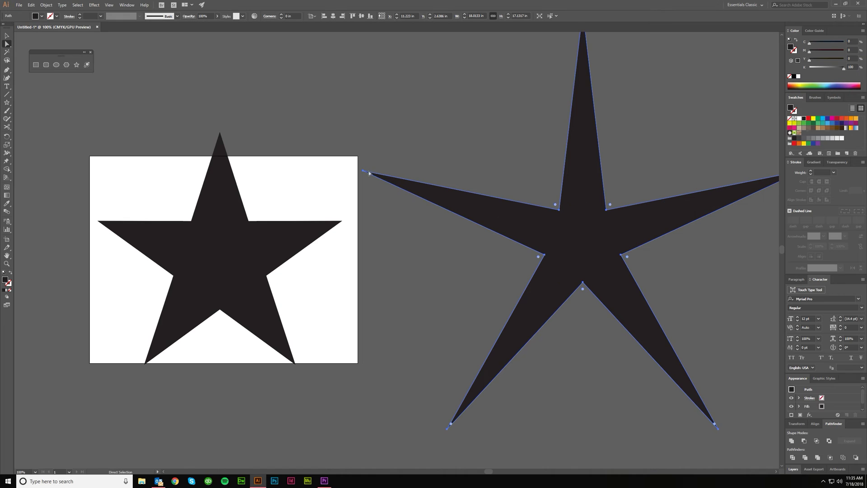
{"action": "key", "text": "v"}
{"action": "key", "text": "a"}
{"action": "left_click_drag", "start_coordinate": [376, 179], "coordinate": [413, 192]}
{"action": "key", "text": "v"}
{"action": "scroll", "coordinate": [437, 227], "scroll_direction": "down", "scroll_amount": 1}
Round the star's corners further into soft lobes
{"action": "left_click", "coordinate": [466, 259]}
{"action": "scroll", "coordinate": [467, 259], "scroll_direction": "up", "scroll_amount": 2}
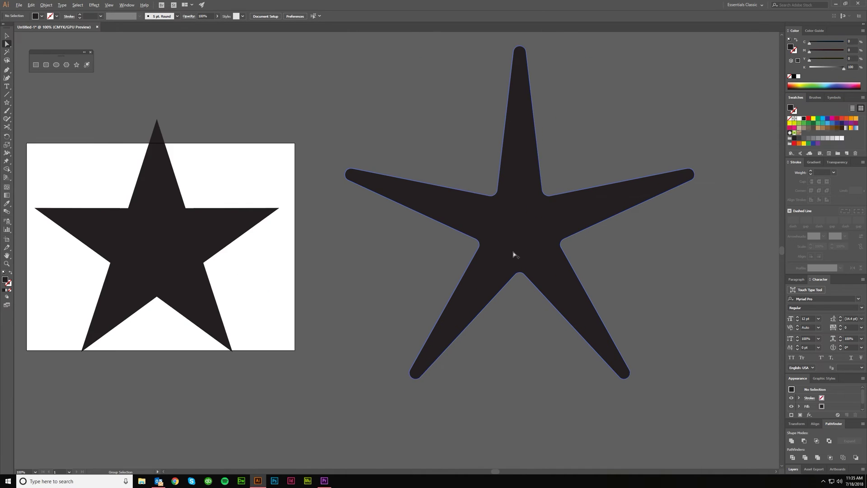
{"action": "scroll", "coordinate": [468, 241], "scroll_direction": "down", "scroll_amount": 2}
{"action": "left_click", "coordinate": [497, 282]}
{"action": "left_click_drag", "start_coordinate": [490, 271], "coordinate": [499, 301]}
{"action": "left_click", "coordinate": [501, 309]}
{"action": "scroll", "coordinate": [521, 329], "scroll_direction": "left", "scroll_amount": 2}
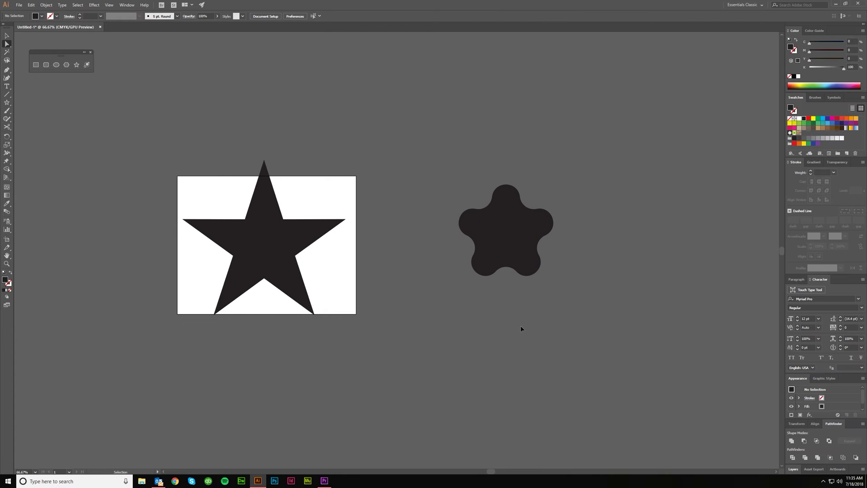
{"action": "left_click_drag", "start_coordinate": [559, 334], "coordinate": [445, 180]}
{"action": "left_click", "coordinate": [447, 185]}
{"action": "scroll", "coordinate": [454, 208], "scroll_direction": "left", "scroll_amount": 2}
Pull one anchor of the rounded star out into a long spike
{"action": "key", "text": "v"}
{"action": "left_click", "coordinate": [503, 268]}
{"action": "key", "text": "a"}
{"action": "key", "text": "ctrl+shift+a"}
{"action": "left_click", "coordinate": [500, 261]}
{"action": "left_click_drag", "start_coordinate": [500, 258], "coordinate": [437, 349]}
{"action": "left_click", "coordinate": [511, 347]}
{"action": "scroll", "coordinate": [518, 344], "scroll_direction": "left", "scroll_amount": 2}
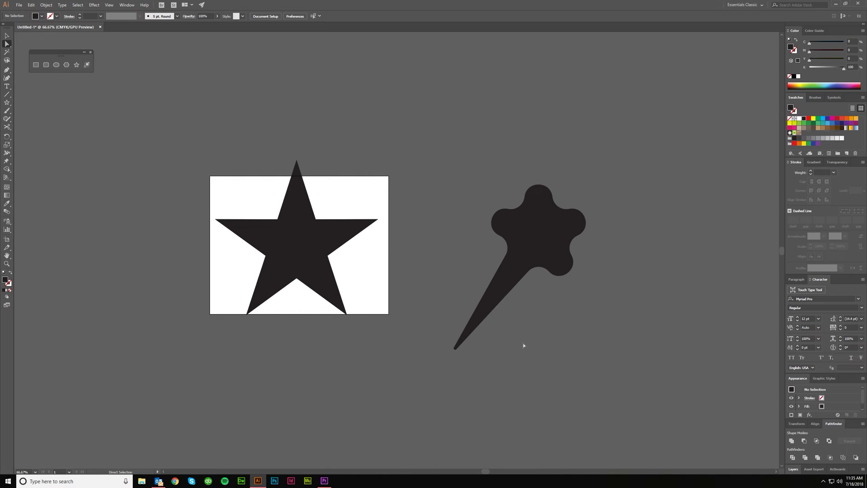
Delete the spiked shape and the remaining star on the artboard
{"action": "key", "text": "v"}
{"action": "left_click", "coordinate": [530, 235]}
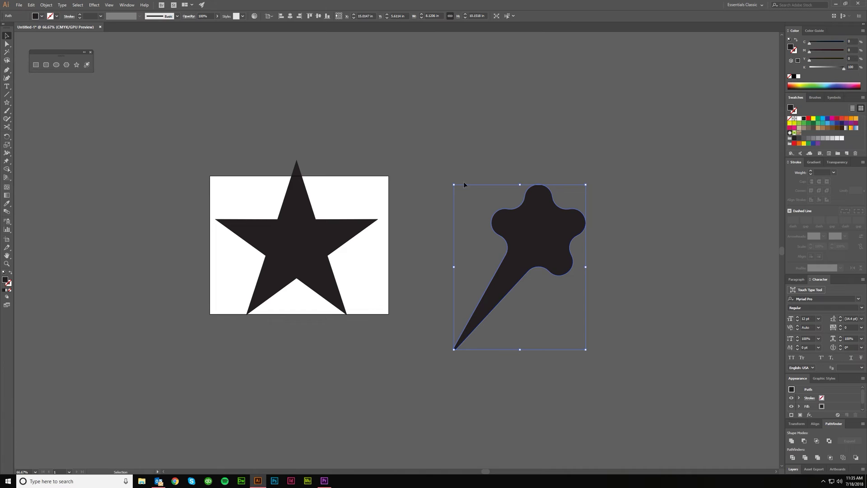
{"action": "key", "text": "Delete"}
{"action": "left_click_drag", "start_coordinate": [407, 319], "coordinate": [208, 162]}
{"action": "key", "text": "Delete"}
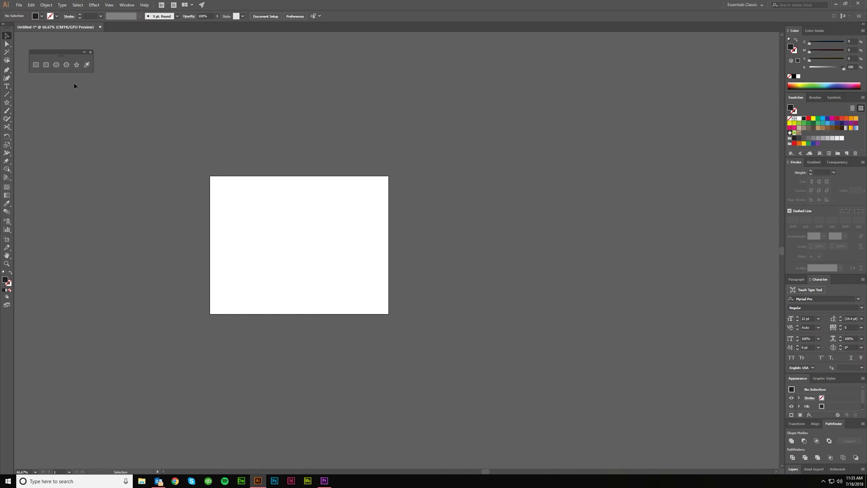
Draw a dark rectangle from the artboard's top-left corner to its bottom-right corner
{"action": "left_click", "coordinate": [36, 65]}
{"action": "scroll", "coordinate": [205, 203], "scroll_direction": "up", "scroll_amount": 1}
{"action": "scroll", "coordinate": [231, 208], "scroll_direction": "down", "scroll_amount": 1}
{"action": "scroll", "coordinate": [214, 167], "scroll_direction": "right", "scroll_amount": 1}
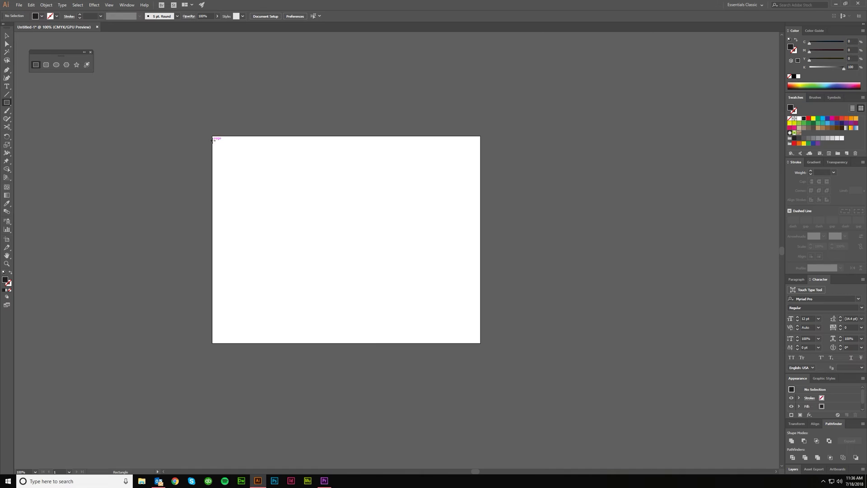
{"action": "left_click_drag", "start_coordinate": [212, 136], "coordinate": [481, 343]}
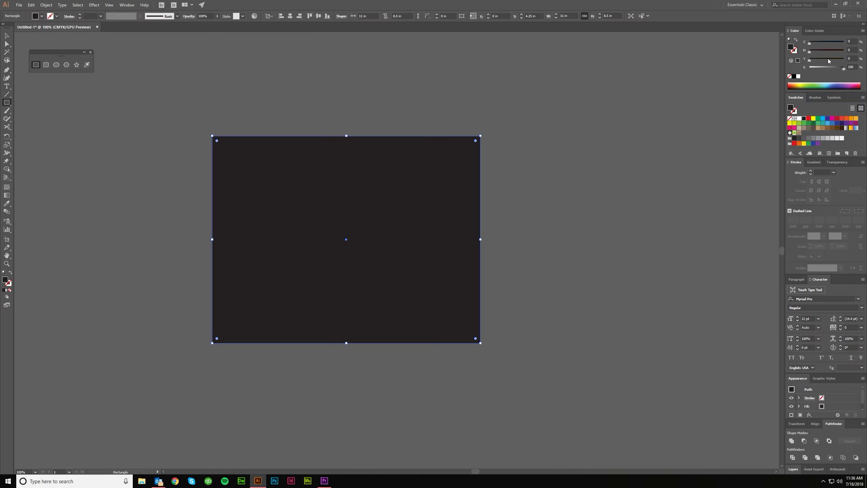
{"action": "left_click", "coordinate": [7, 35]}
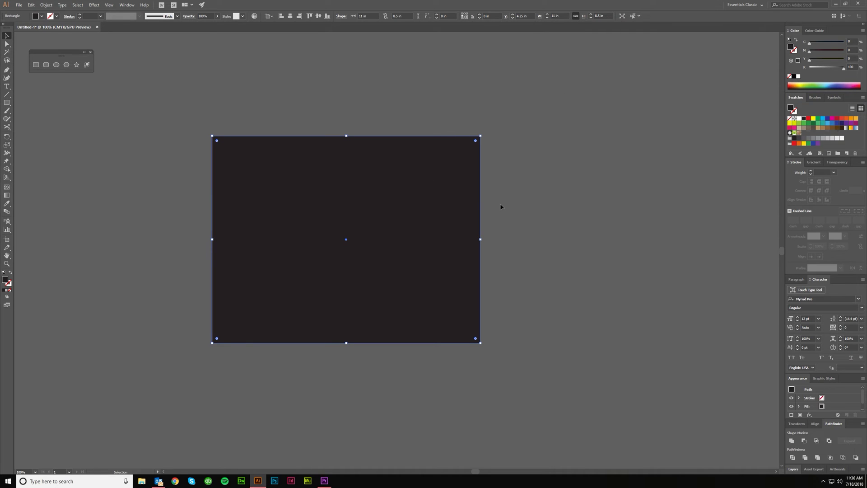
{"action": "left_click", "coordinate": [87, 65]}
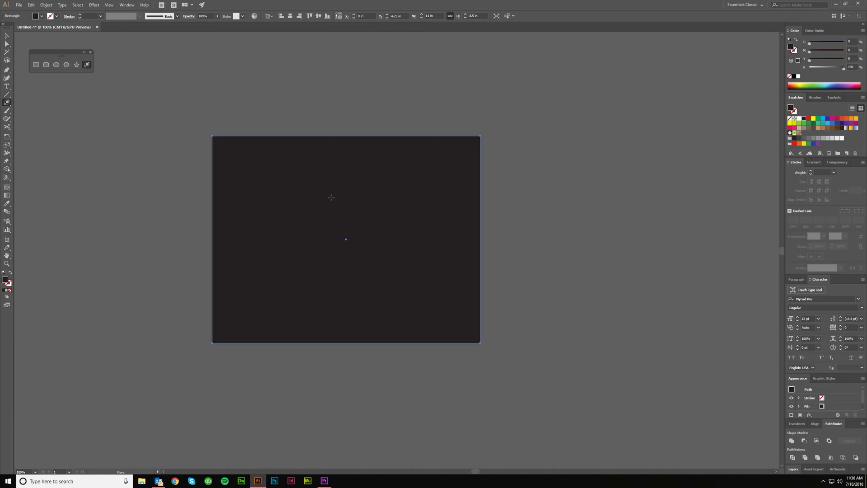
Place a lens flare left of the artboard centre and accept its Flare Tool Options
{"action": "left_click", "coordinate": [297, 235]}
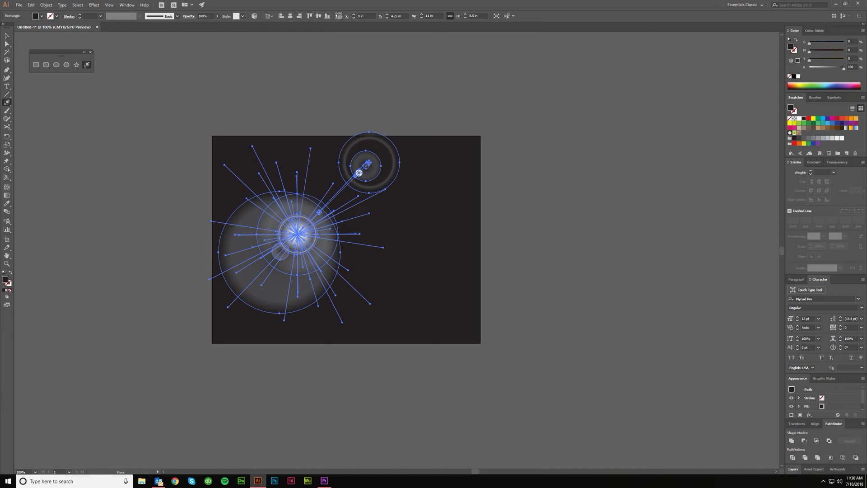
{"action": "left_click", "coordinate": [548, 155]}
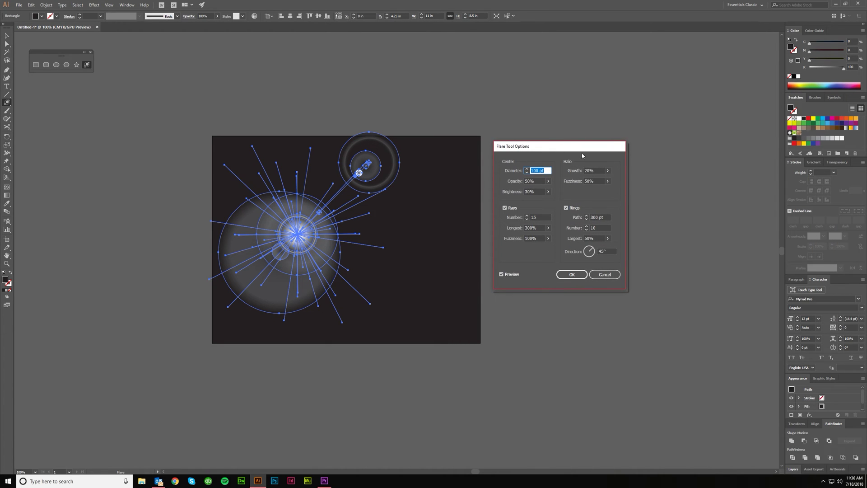
{"action": "left_click", "coordinate": [572, 274]}
{"action": "left_click", "coordinate": [7, 36]}
{"action": "left_click", "coordinate": [310, 92]}
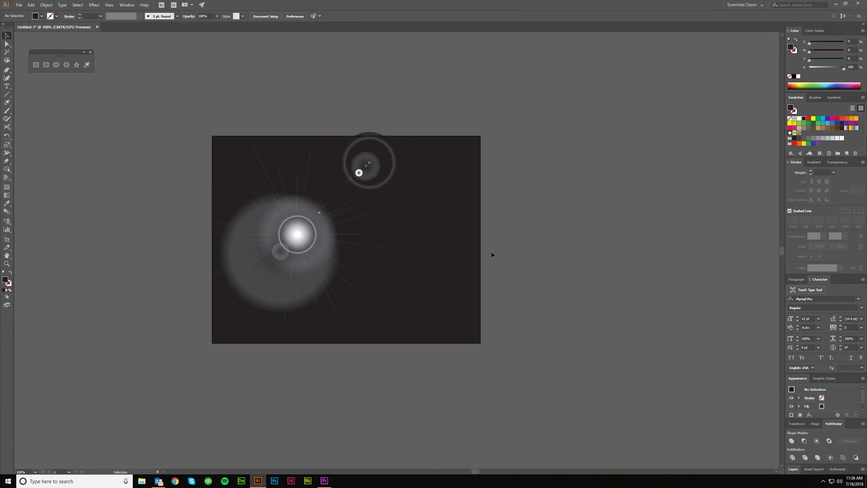
Drag the flare off the artboard and back into place left of centre
{"action": "left_click_drag", "start_coordinate": [296, 258], "coordinate": [613, 271]}
{"action": "left_click", "coordinate": [524, 271]}
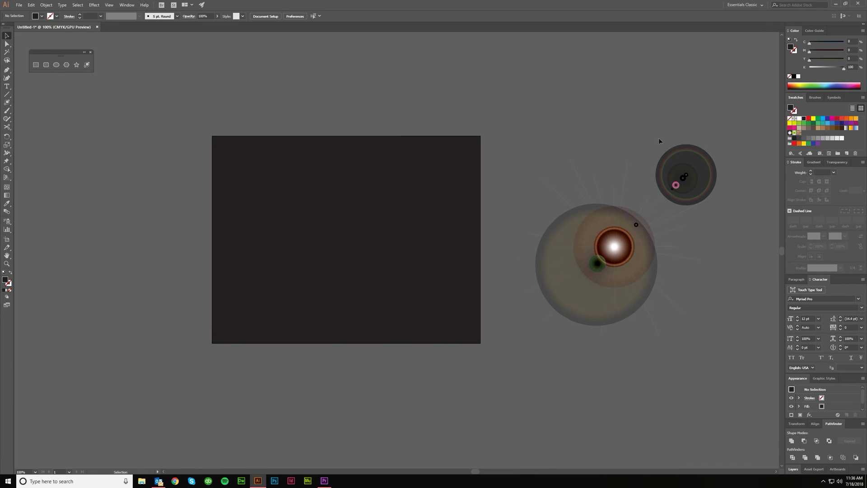
{"action": "left_click_drag", "start_coordinate": [609, 270], "coordinate": [325, 270]}
{"action": "left_click", "coordinate": [378, 383]}
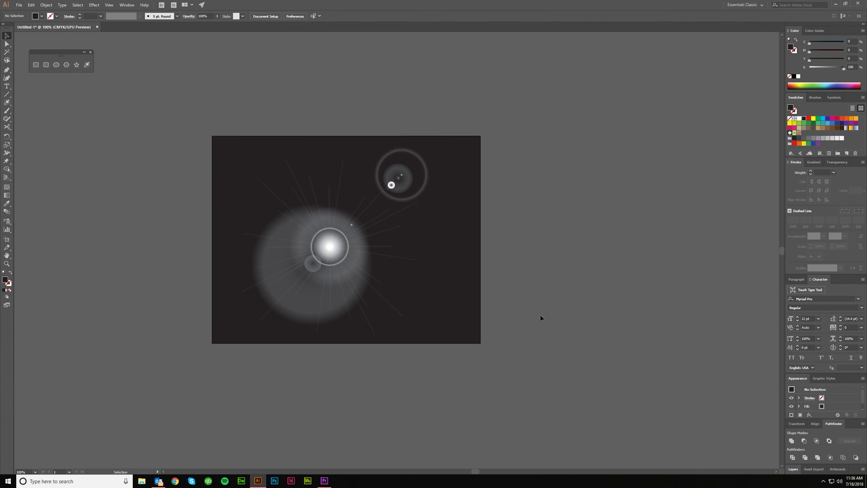
{"action": "left_click", "coordinate": [481, 264]}
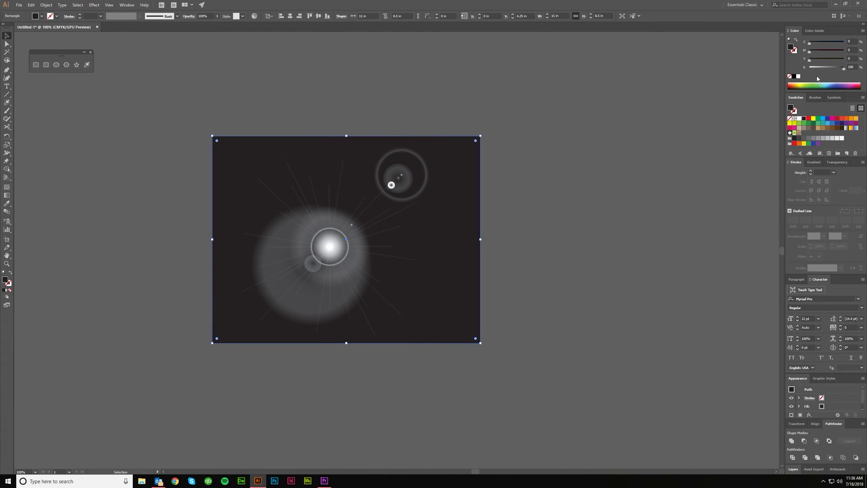
Adjust the fill sliders (yellow 54%, K about 85%) so the rectangle turns deep red
{"action": "left_click_drag", "start_coordinate": [823, 60], "coordinate": [833, 55]}
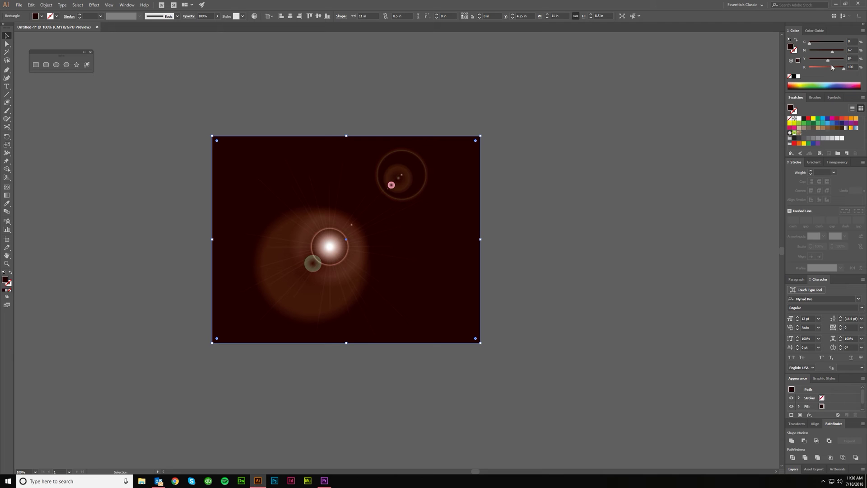
{"action": "mouse_move", "coordinate": [832, 66]}
{"action": "left_mouse_down"}
{"action": "mouse_move", "coordinate": [841, 69]}
{"action": "mouse_move", "coordinate": [843, 52]}
{"action": "mouse_move", "coordinate": [832, 62]}
{"action": "mouse_move", "coordinate": [839, 70]}
{"action": "left_mouse_up"}
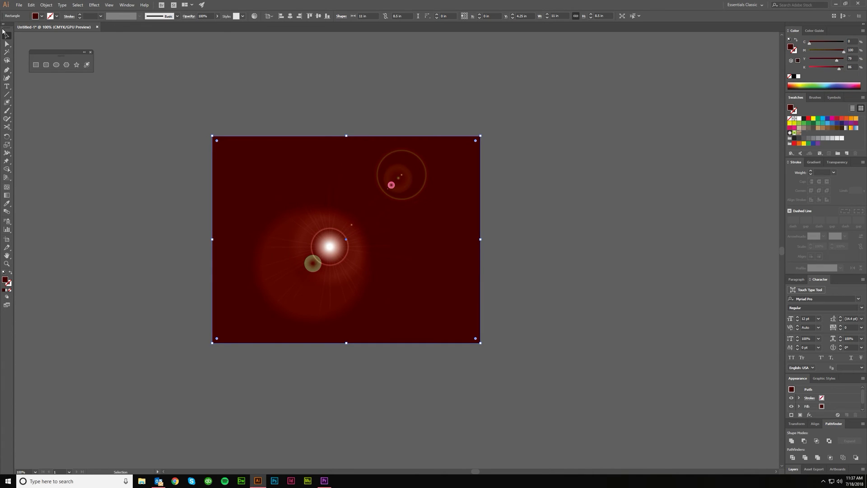
{"action": "left_click", "coordinate": [329, 246]}
{"action": "left_click", "coordinate": [519, 281]}
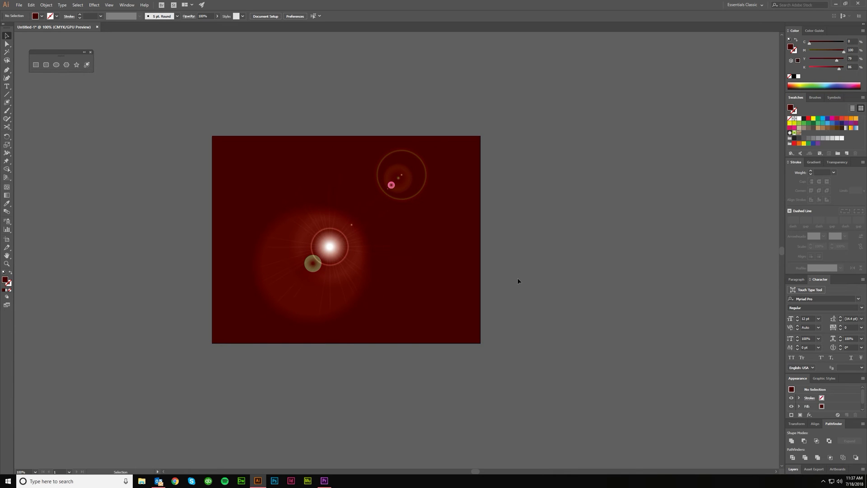
Zoom in to 150% and delete the old lens flare
{"action": "scroll", "coordinate": [328, 312], "scroll_direction": "left", "scroll_amount": 1}
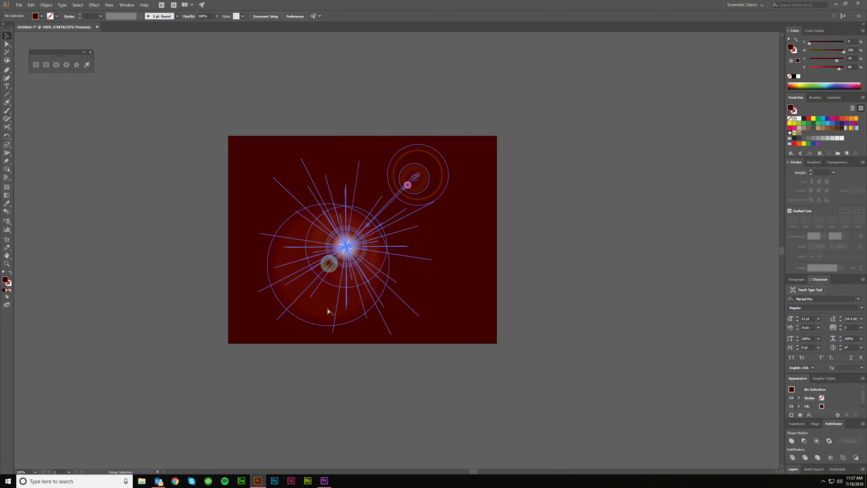
{"action": "scroll", "coordinate": [329, 312], "scroll_direction": "up", "scroll_amount": 1}
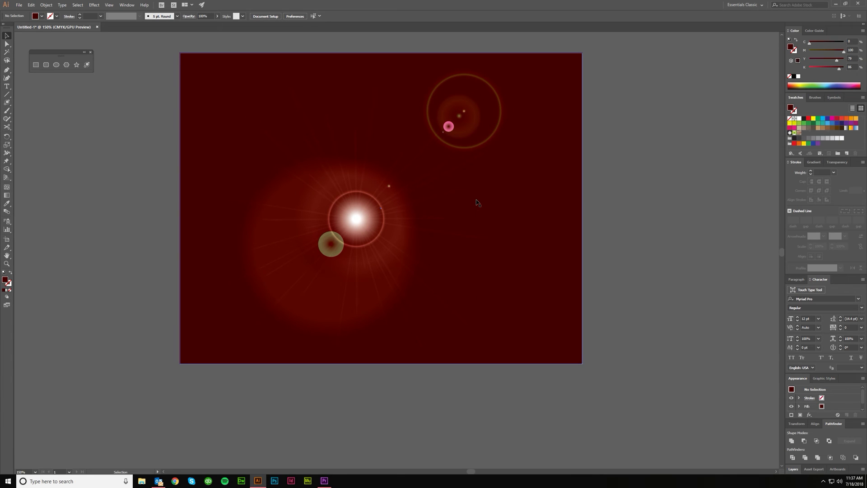
{"action": "scroll", "coordinate": [477, 203], "scroll_direction": "up", "scroll_amount": 1}
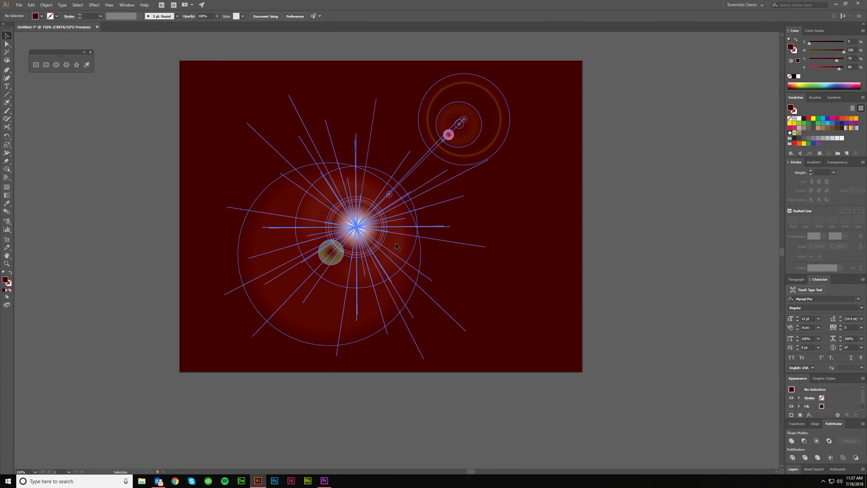
{"action": "left_click", "coordinate": [370, 235]}
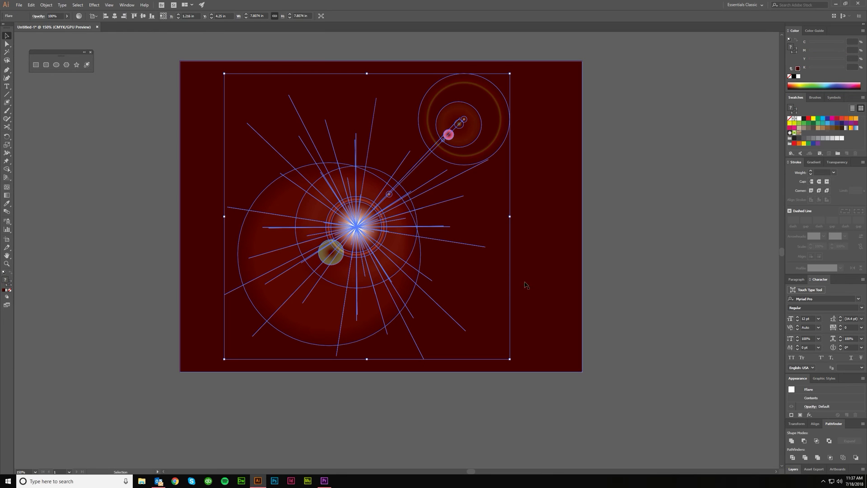
{"action": "key", "text": "Delete"}
Draw a new lens flare outward from the rectangle's centre
{"action": "left_click", "coordinate": [87, 66]}
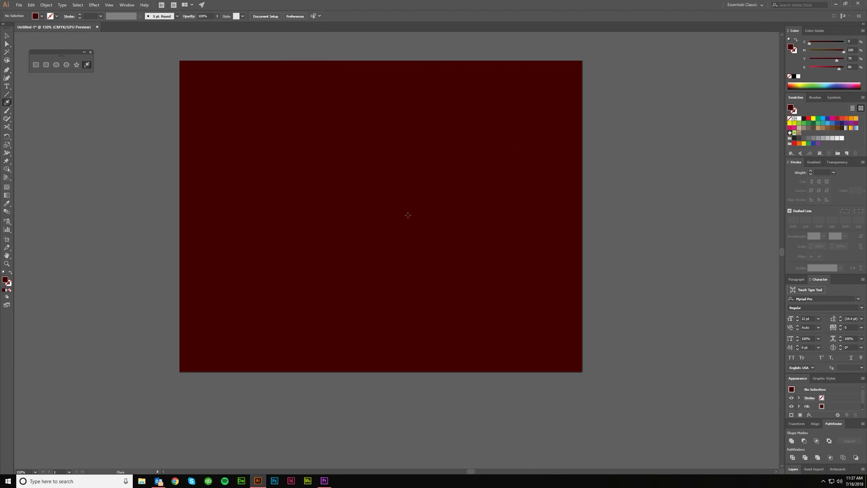
{"action": "left_click_drag", "start_coordinate": [389, 205], "coordinate": [419, 203]}
{"action": "key", "text": "v"}
{"action": "left_click", "coordinate": [84, 106]}
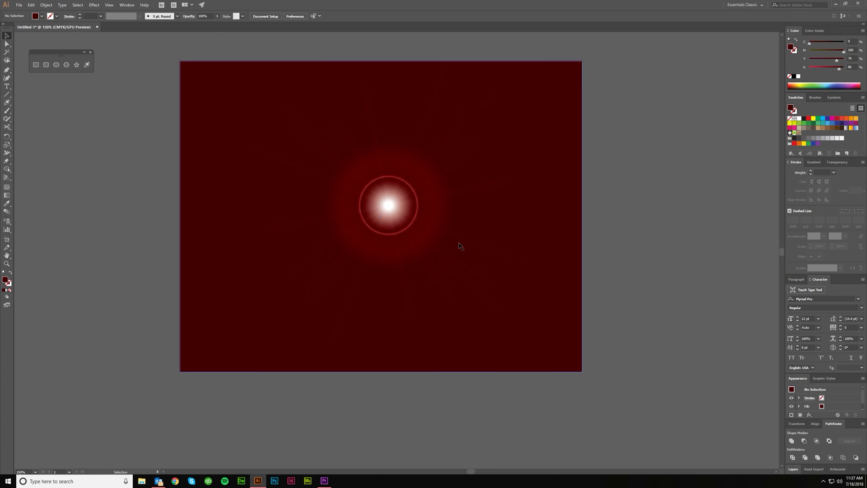
{"action": "left_click", "coordinate": [383, 213]}
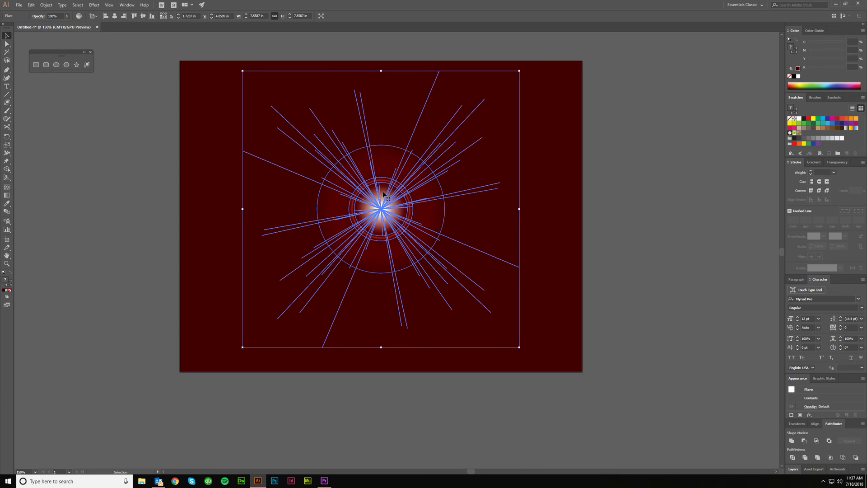
Hide edges and squash the flare into a flat horizontal band, re-centred on the artboard
{"action": "left_click", "coordinate": [109, 4]}
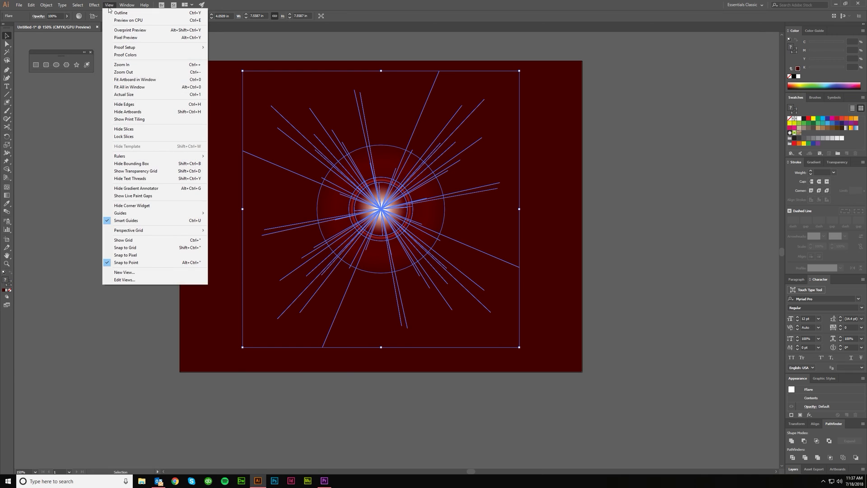
{"action": "left_click", "coordinate": [133, 104]}
{"action": "key", "text": "ctrl+h"}
{"action": "key", "text": "ctrl+h"}
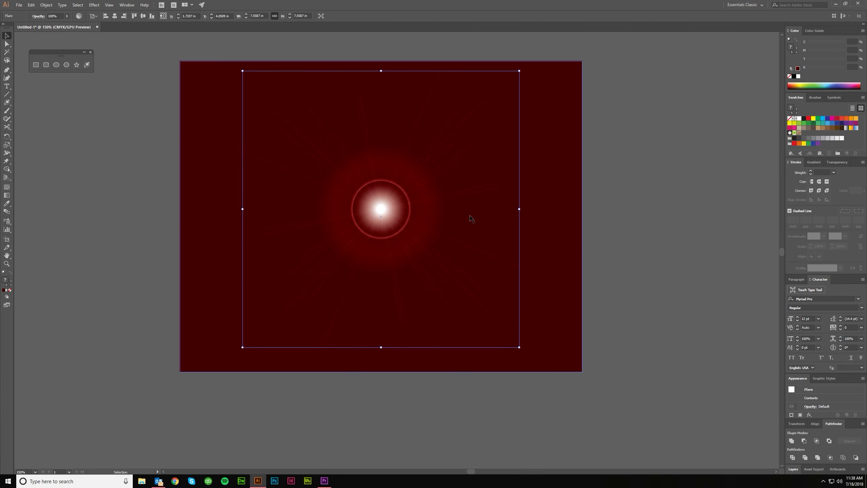
{"action": "key", "text": "ctrl+h"}
{"action": "key", "text": "ctrl+h"}
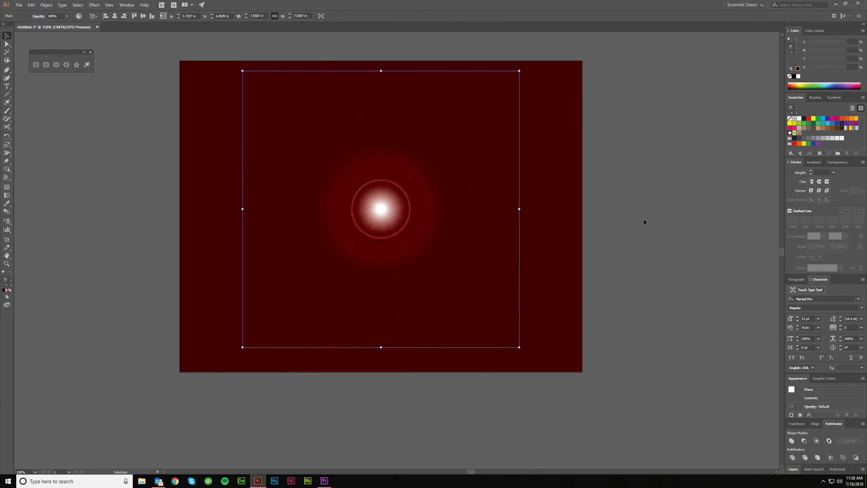
{"action": "left_click_drag", "start_coordinate": [382, 71], "coordinate": [382, 266]}
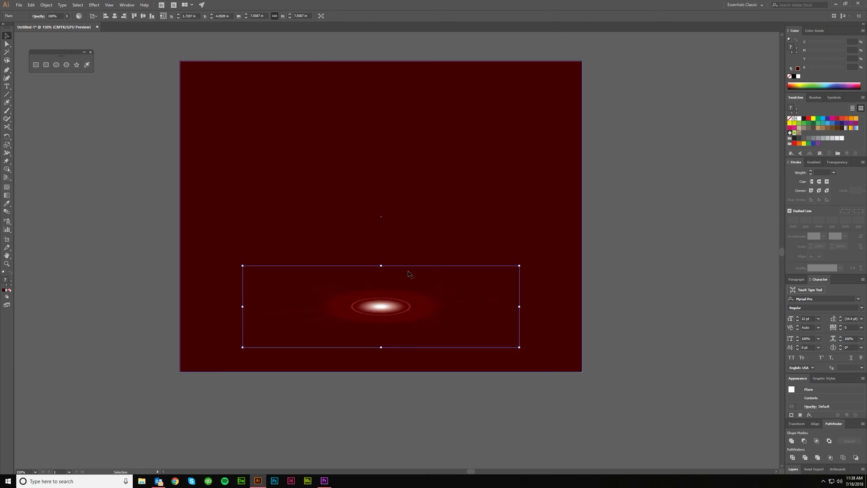
{"action": "left_click_drag", "start_coordinate": [387, 307], "coordinate": [387, 205]}
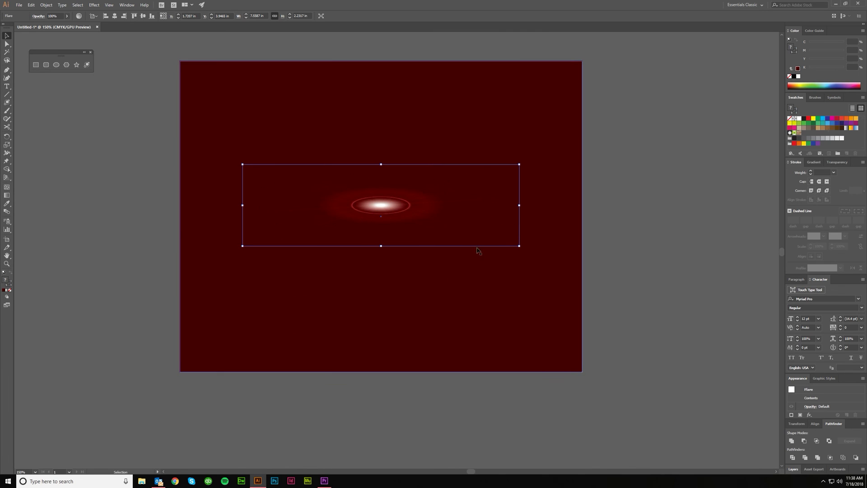
Add a Distort & Transform > Transform effect with preview, 20° angle and 20 copies
{"action": "left_click", "coordinate": [96, 6]}
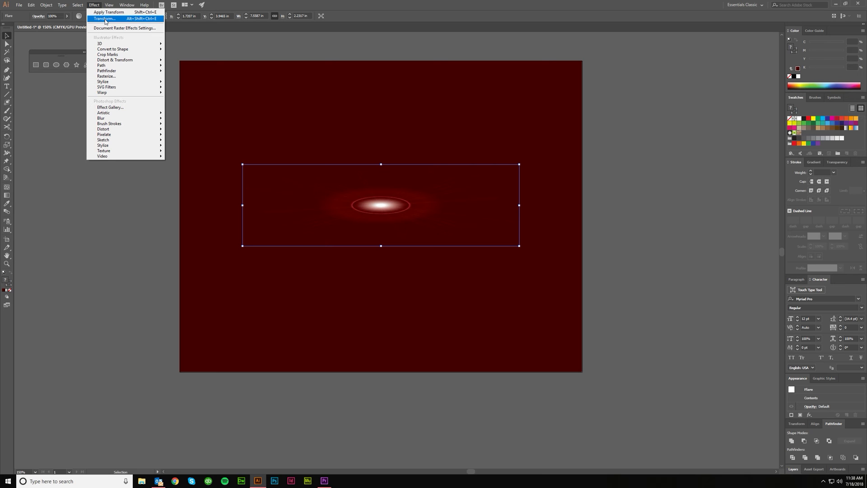
{"action": "mouse_move", "coordinate": [116, 60]}
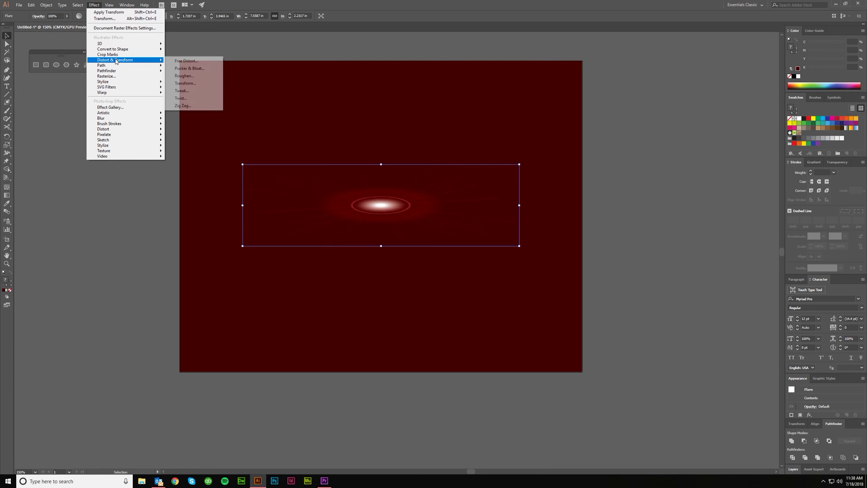
{"action": "left_click", "coordinate": [184, 86]}
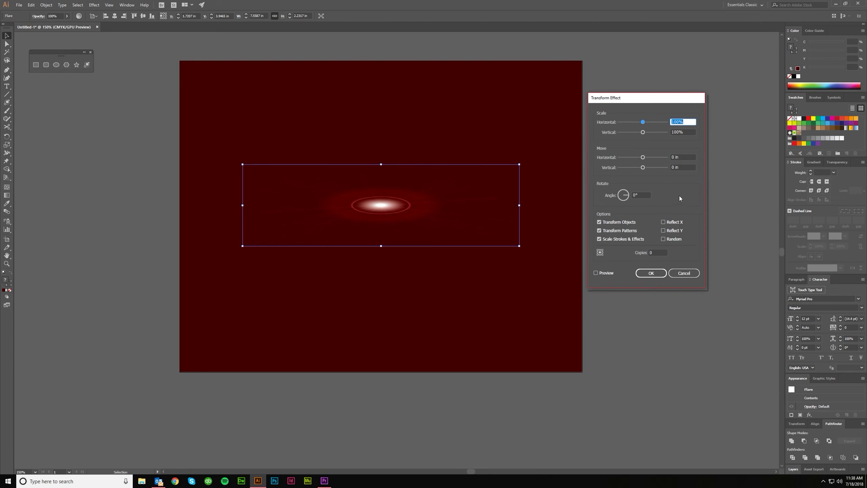
{"action": "left_click", "coordinate": [643, 195]}
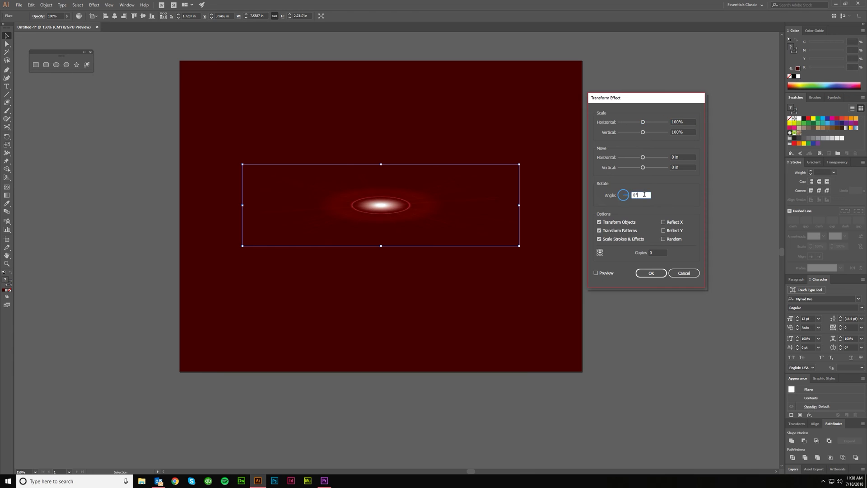
{"action": "left_click", "coordinate": [596, 273]}
{"action": "left_click", "coordinate": [646, 195]}
{"action": "key", "text": "shift+Up"}
{"action": "key", "text": "shift+Up"}
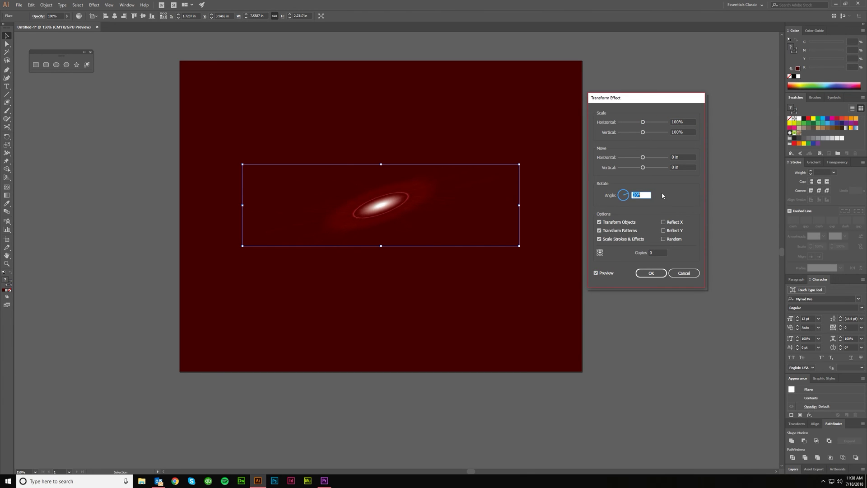
{"action": "left_click", "coordinate": [659, 252]}
{"action": "key", "text": "shift+Up"}
{"action": "key", "text": "shift+Up"}
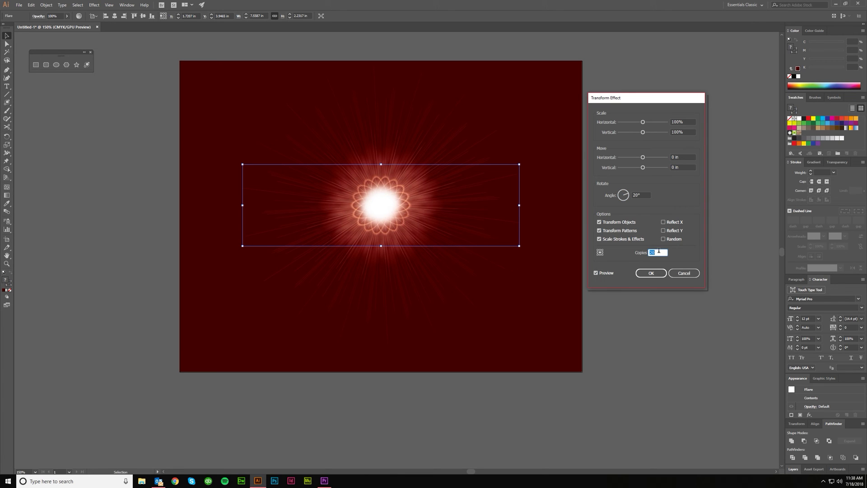
Commit the Transform effect and inspect the resulting starburst on the artboard
{"action": "left_click", "coordinate": [651, 273]}
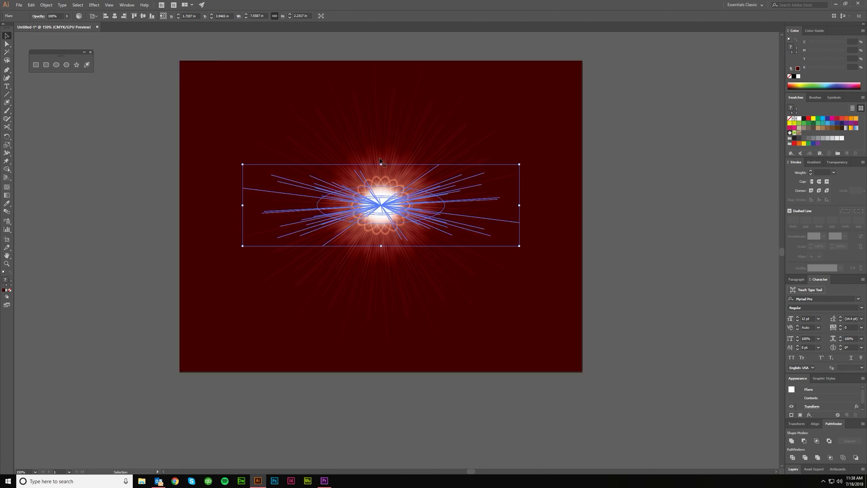
{"action": "left_click", "coordinate": [631, 319]}
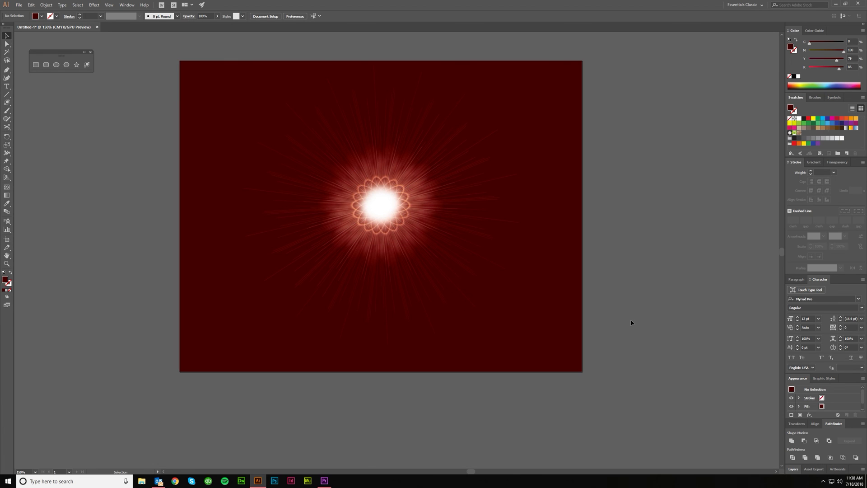
{"action": "scroll", "coordinate": [382, 226], "scroll_direction": "up", "scroll_amount": 4}
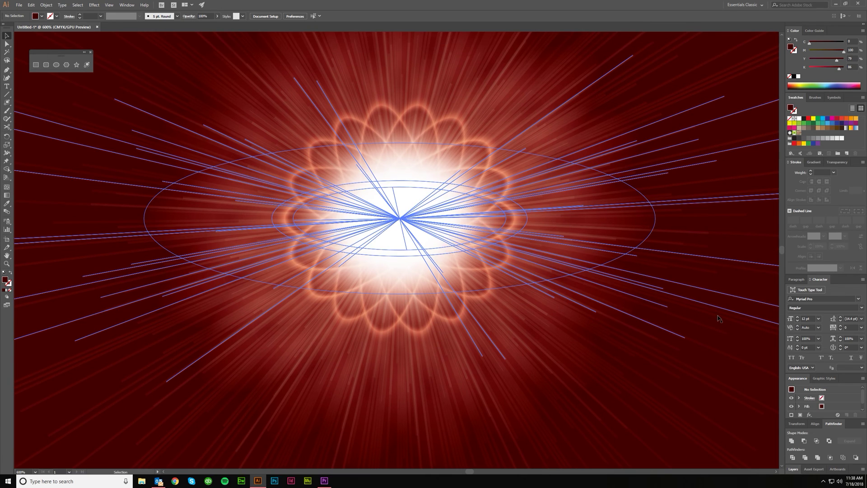
{"action": "scroll", "coordinate": [747, 233], "scroll_direction": "down", "scroll_amount": 1}
{"action": "scroll", "coordinate": [654, 283], "scroll_direction": "down", "scroll_amount": 3}
{"action": "left_click_drag", "start_coordinate": [655, 283], "coordinate": [473, 291]}
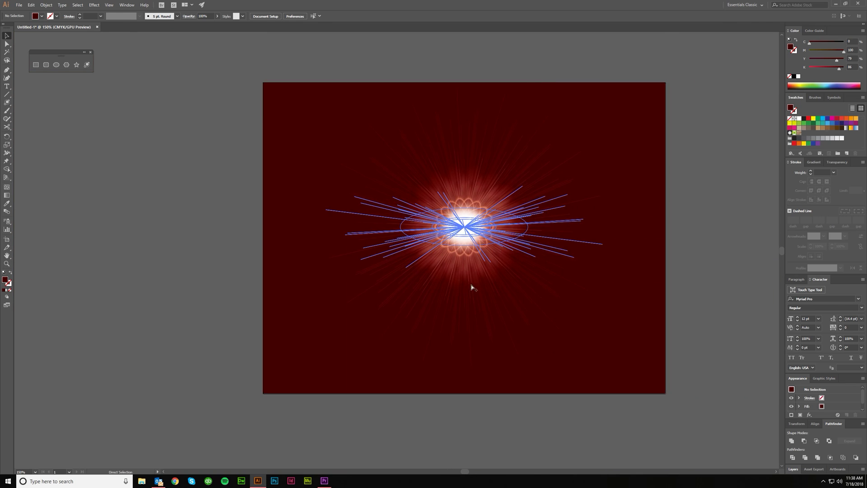
{"action": "scroll", "coordinate": [535, 302], "scroll_direction": "up", "scroll_amount": 1}
Select the transformed flare and pick its Transform entry in the Appearance panel
{"action": "left_click", "coordinate": [452, 221]}
{"action": "scroll", "coordinate": [434, 235], "scroll_direction": "up", "scroll_amount": 1}
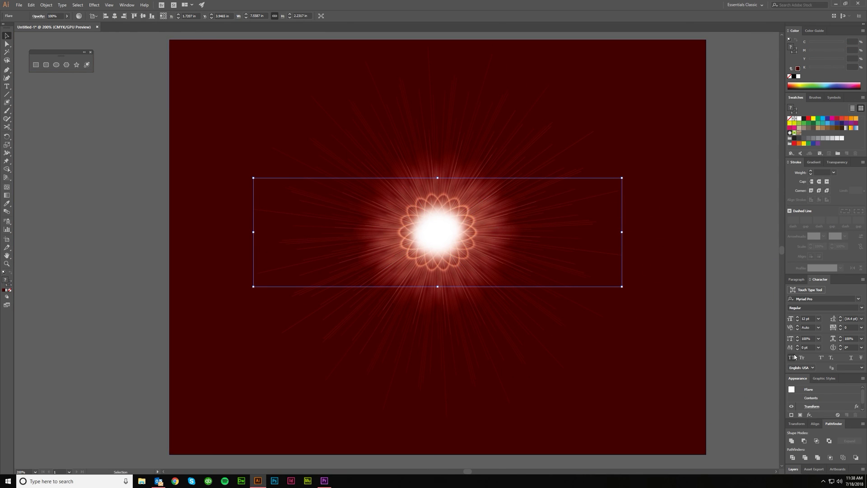
{"action": "scroll", "coordinate": [826, 408], "scroll_direction": "down", "scroll_amount": 1}
{"action": "left_click", "coordinate": [827, 402]}
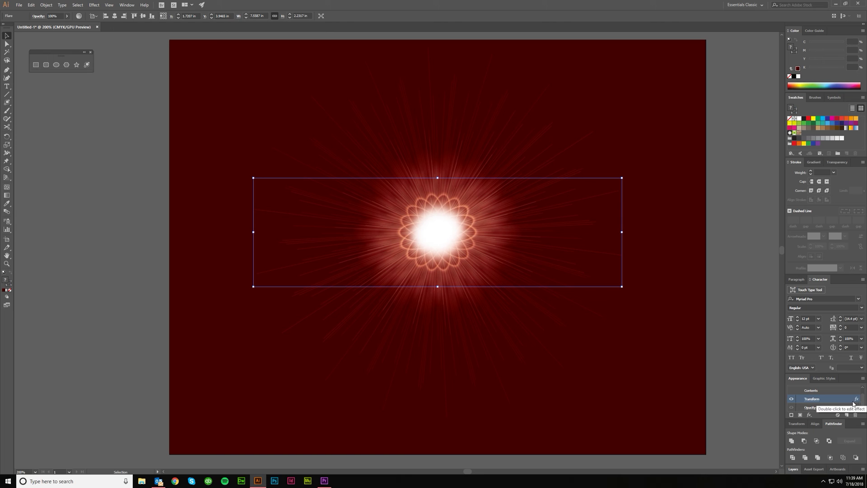
Reopen the Transform effect with preview and try move offsets of 0.125 and 0.25 in
{"action": "double_click", "coordinate": [834, 402]}
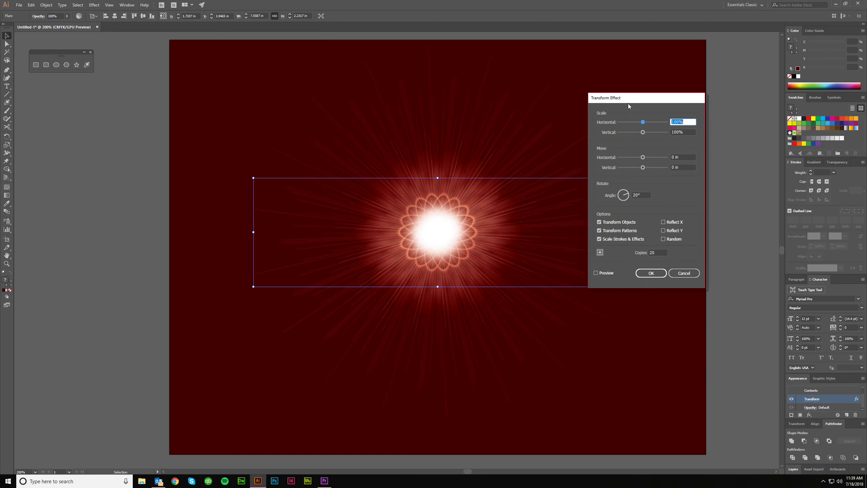
{"action": "left_click_drag", "start_coordinate": [623, 98], "coordinate": [680, 105]}
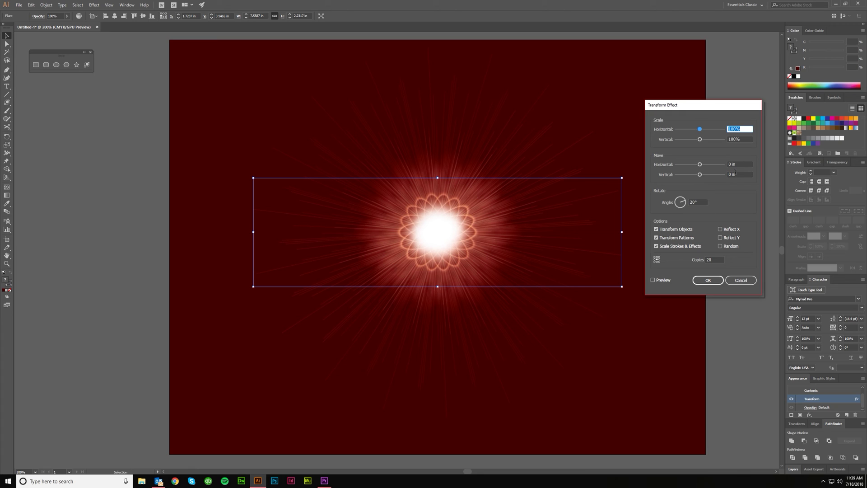
{"action": "left_click", "coordinate": [652, 281]}
{"action": "left_click", "coordinate": [735, 163]}
{"action": "type", "text": "0.25"}
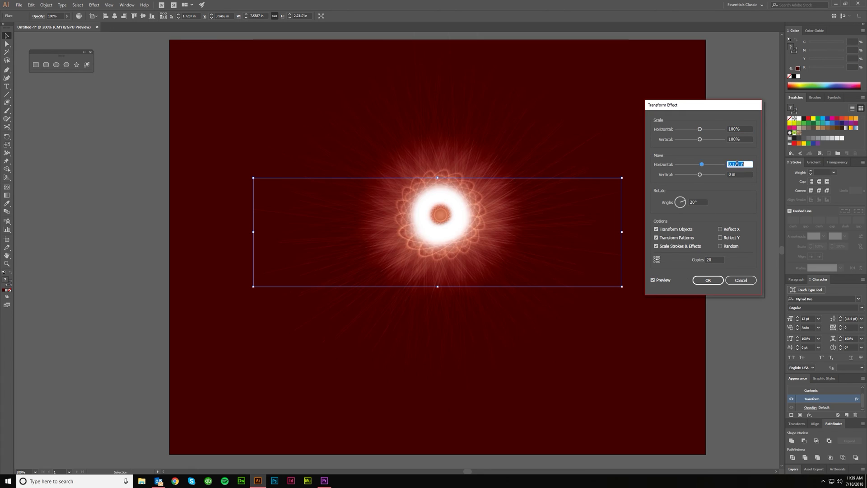
{"action": "type", "text": "-0.250.125"}
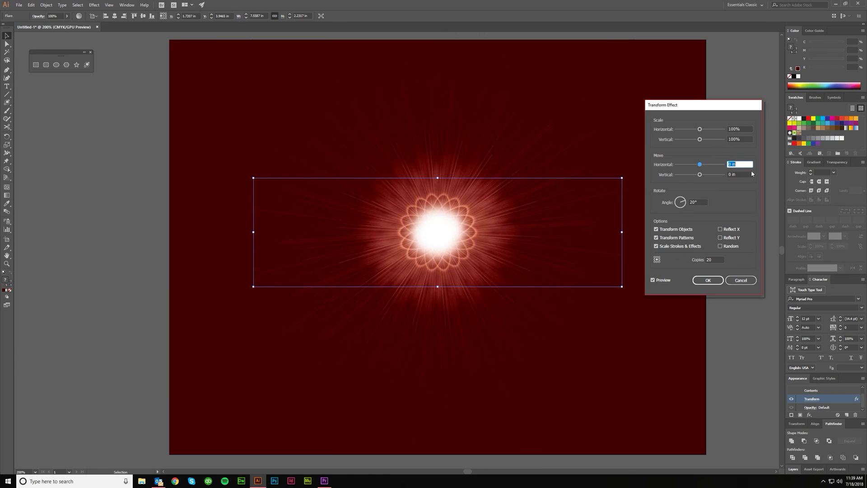
{"action": "left_click", "coordinate": [743, 173]}
{"action": "type", "text": "0.25"}
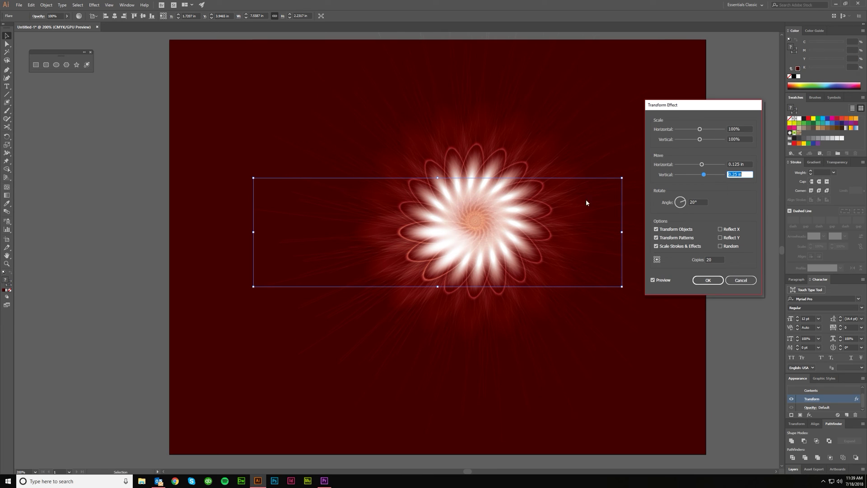
Reset horizontal and vertical scale to 100% and both move offsets to 0 in
{"action": "left_click", "coordinate": [748, 128]}
{"action": "key", "text": "Up"}
{"action": "key", "text": "Up"}
{"action": "key", "text": "Up"}
{"action": "key", "text": "Up"}
{"action": "key", "text": "Up"}
{"action": "key", "text": "Up"}
{"action": "key", "text": "Up"}
{"action": "key", "text": "Up"}
{"action": "key", "text": "Up"}
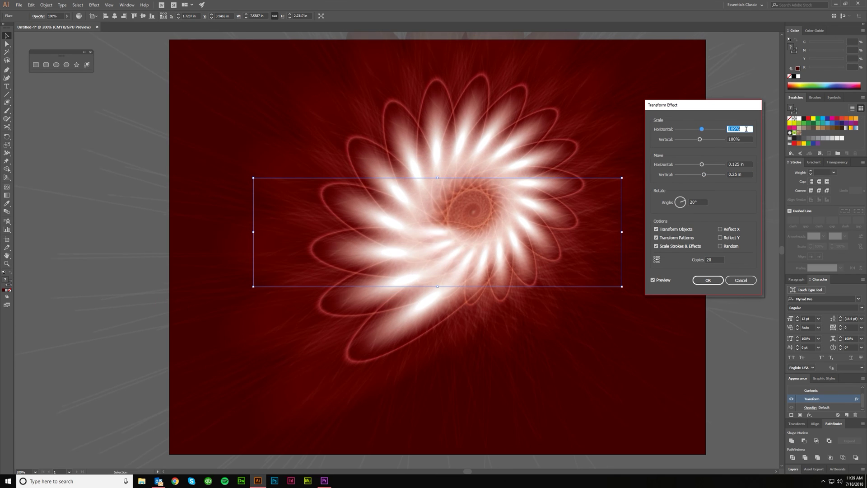
{"action": "left_click", "coordinate": [738, 139]}
{"action": "key", "text": "Up"}
{"action": "key", "text": "Up"}
{"action": "key", "text": "Up"}
{"action": "key", "text": "Up"}
{"action": "key", "text": "Up"}
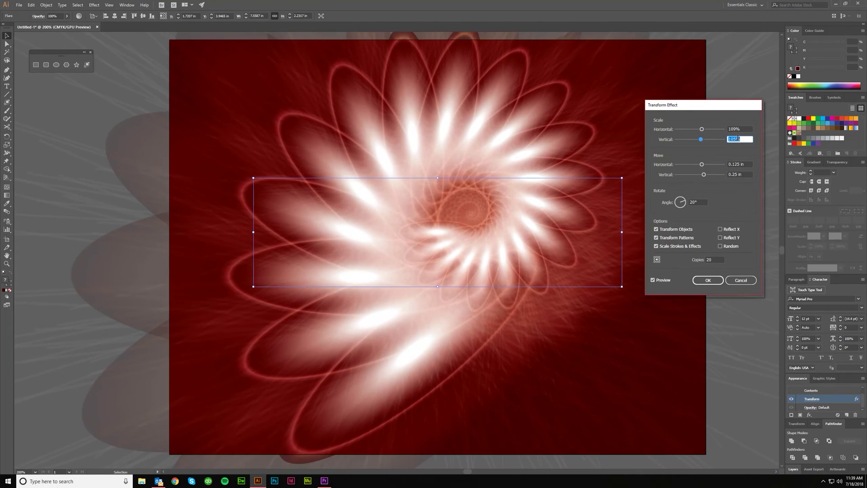
{"action": "key", "text": "Up"}
{"action": "key", "text": "Up"}
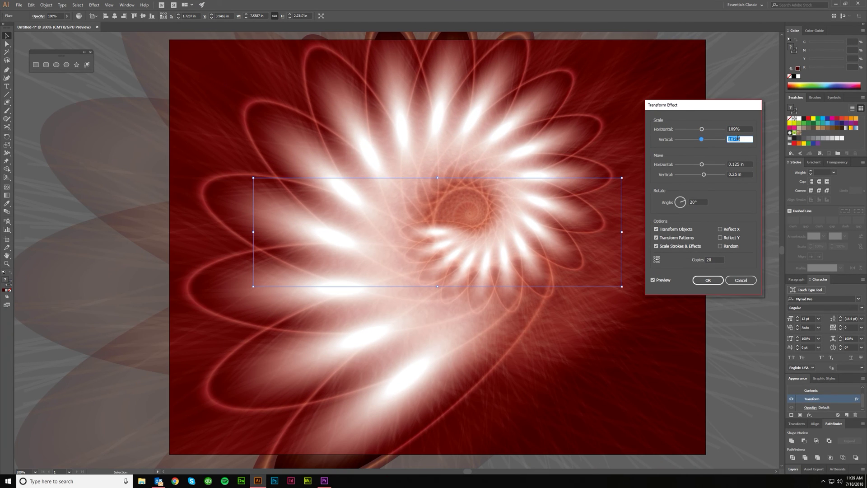
{"action": "key", "text": "shift+Tab"}
{"action": "type", "text": "100"}
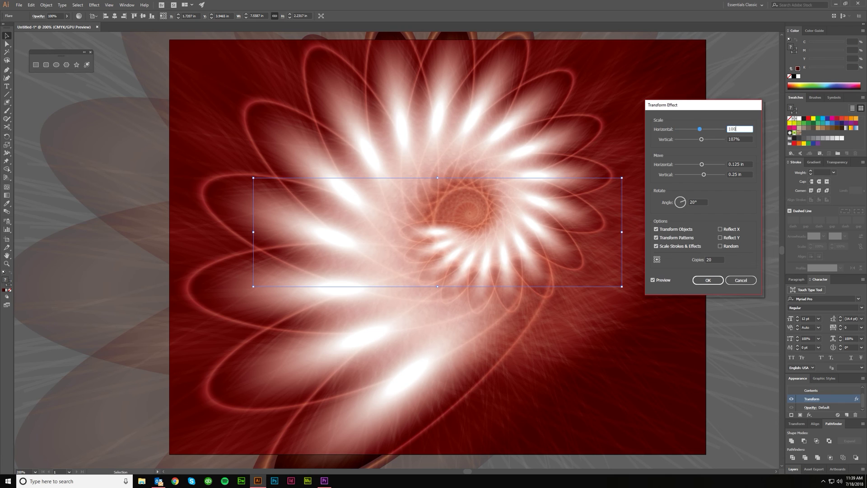
{"action": "key", "text": "Tab"}
{"action": "type", "text": "100"}
{"action": "key", "text": "Tab"}
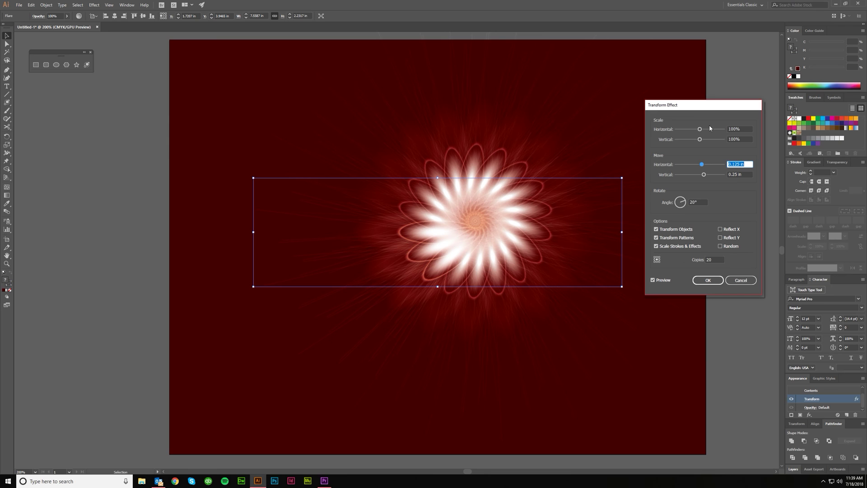
{"action": "type", "text": "0"}
{"action": "key", "text": "Tab"}
{"action": "type", "text": "0"}
{"action": "key", "text": "Tab"}
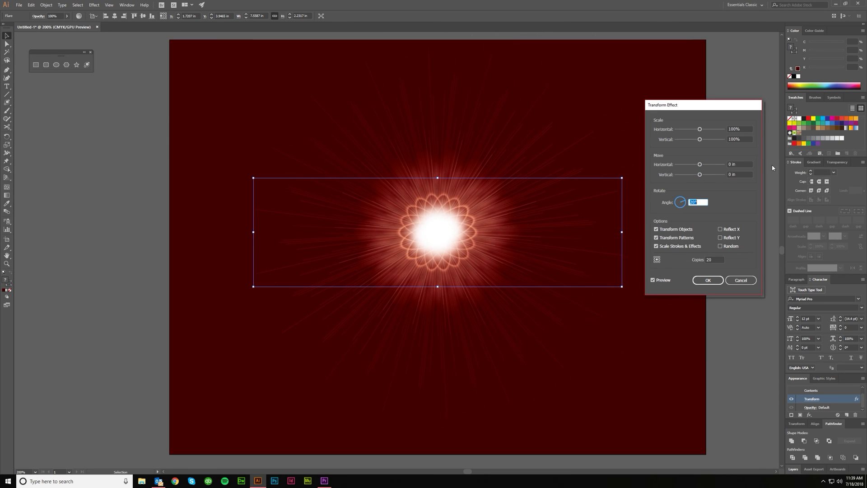
Turn on Random and give the Transform effect 60 copies at a 10° angle
{"action": "left_click", "coordinate": [721, 246]}
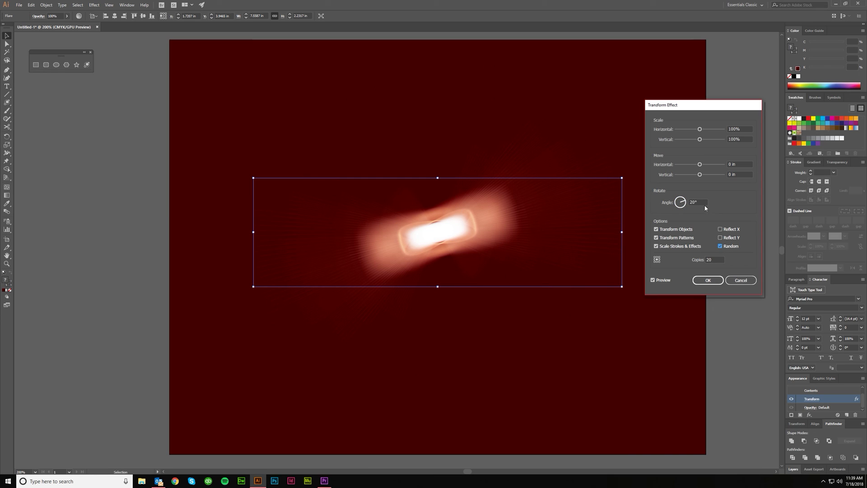
{"action": "double_click", "coordinate": [716, 261]}
{"action": "key", "text": "Up"}
{"action": "key", "text": "Up"}
{"action": "key", "text": "Up"}
{"action": "key", "text": "Up"}
{"action": "key", "text": "Up"}
{"action": "key", "text": "Up"}
{"action": "key", "text": "Up"}
{"action": "key", "text": "Up"}
{"action": "key", "text": "Up"}
{"action": "key", "text": "Up"}
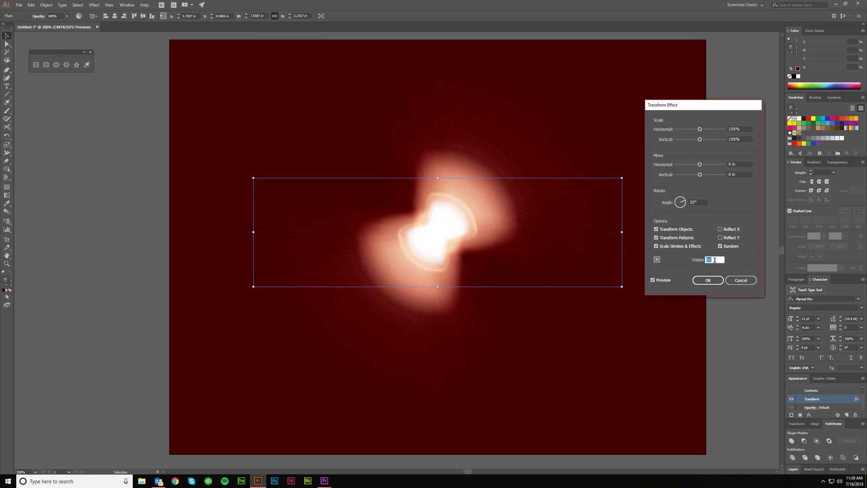
{"action": "key", "text": "shift+Up"}
{"action": "key", "text": "shift+Up"}
{"action": "key", "text": "shift+Up"}
{"action": "key", "text": "shift+Up"}
{"action": "key", "text": "shift+Up"}
{"action": "key", "text": "shift+Up"}
{"action": "key", "text": "shift+Up"}
{"action": "key", "text": "shift+Up"}
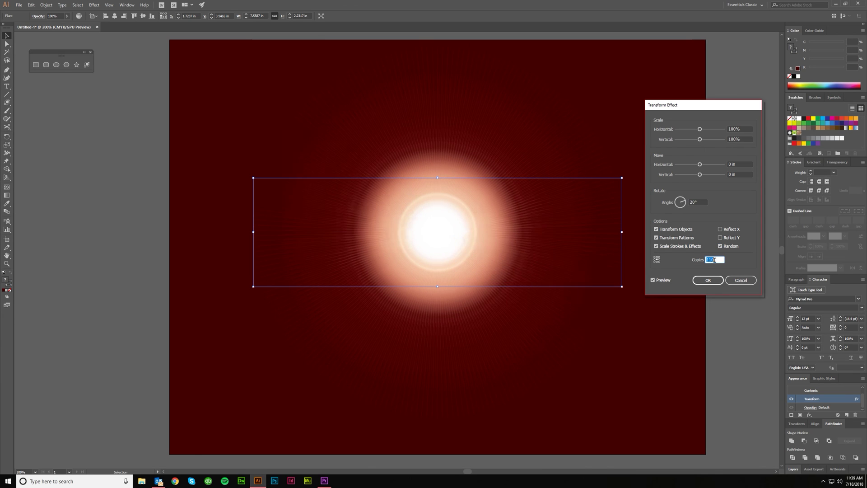
{"action": "key", "text": "shift+Down"}
{"action": "key", "text": "shift+Down"}
{"action": "key", "text": "shift+Down"}
{"action": "key", "text": "shift+Down"}
{"action": "key", "text": "shift+Down"}
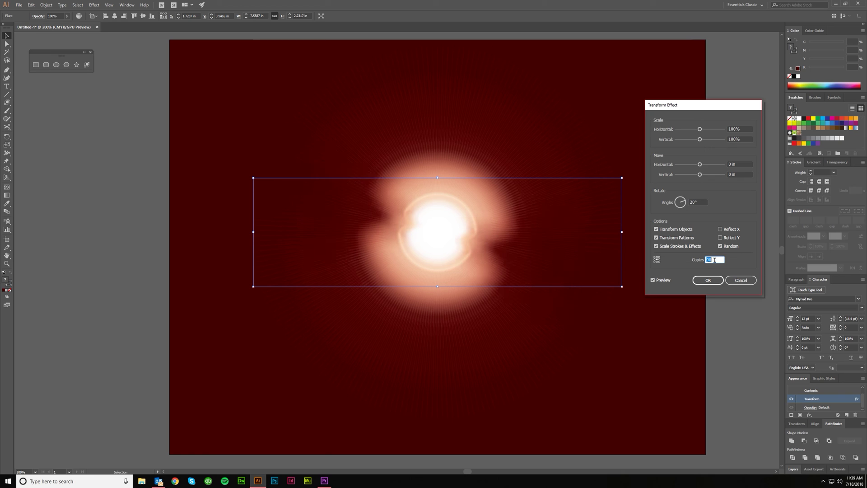
{"action": "double_click", "coordinate": [702, 202]}
{"action": "key", "text": "Down"}
{"action": "key", "text": "Down"}
{"action": "key", "text": "Down"}
{"action": "key", "text": "Down"}
{"action": "key", "text": "Down"}
{"action": "key", "text": "Down"}
{"action": "key", "text": "Down"}
{"action": "key", "text": "Down"}
{"action": "key", "text": "Down"}
{"action": "key", "text": "Down"}
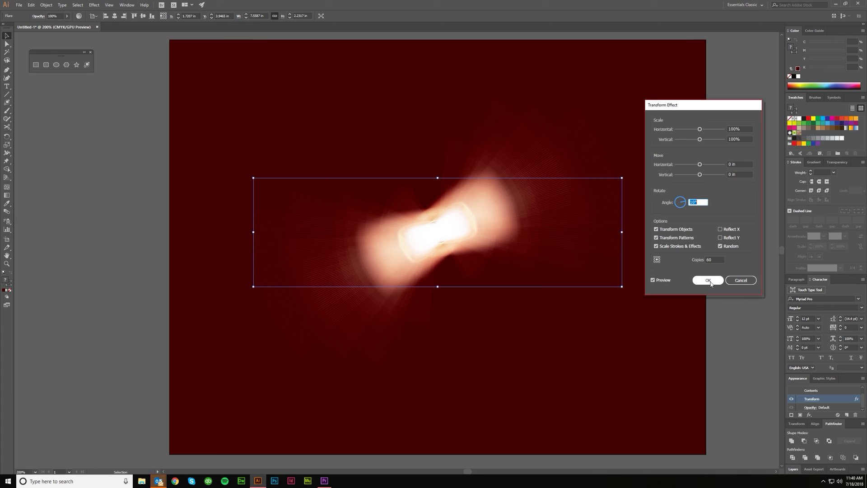
{"action": "double_click", "coordinate": [717, 260]}
{"action": "type", "text": "50"}
{"action": "key", "text": "shift+Up"}
Try several reference points and settle on a new origin for the Transform copies
{"action": "left_click", "coordinate": [655, 259]}
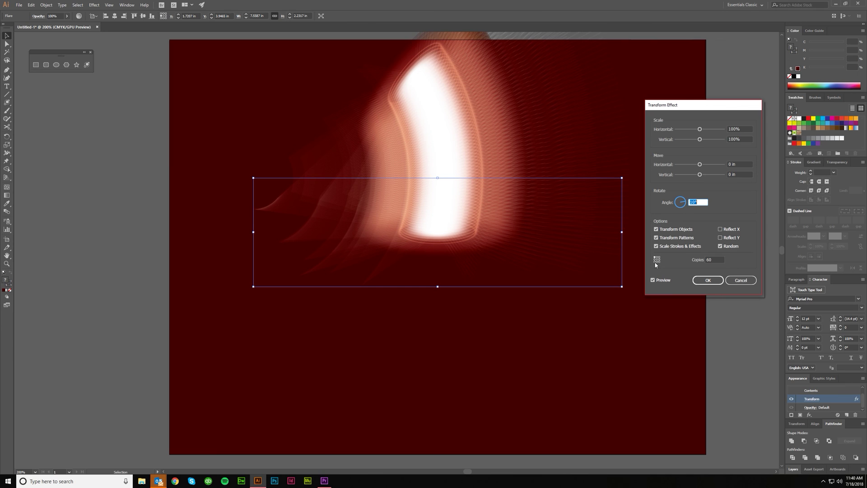
{"action": "left_click", "coordinate": [656, 262]}
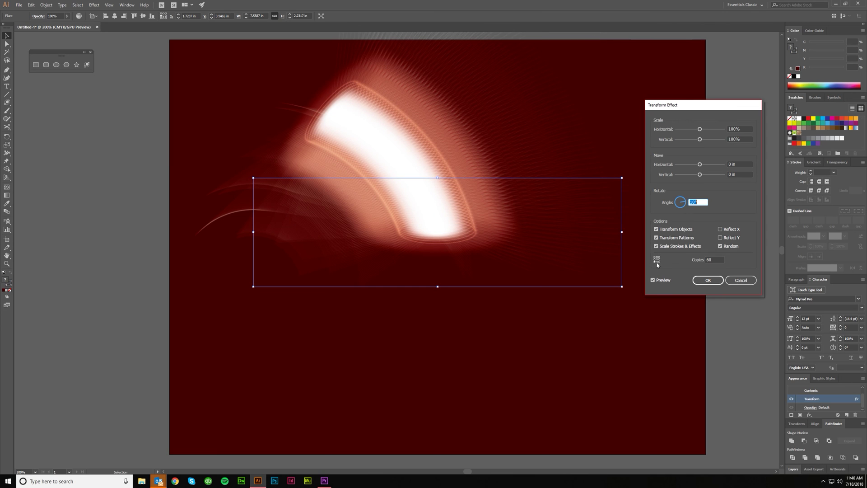
{"action": "left_click", "coordinate": [657, 263]}
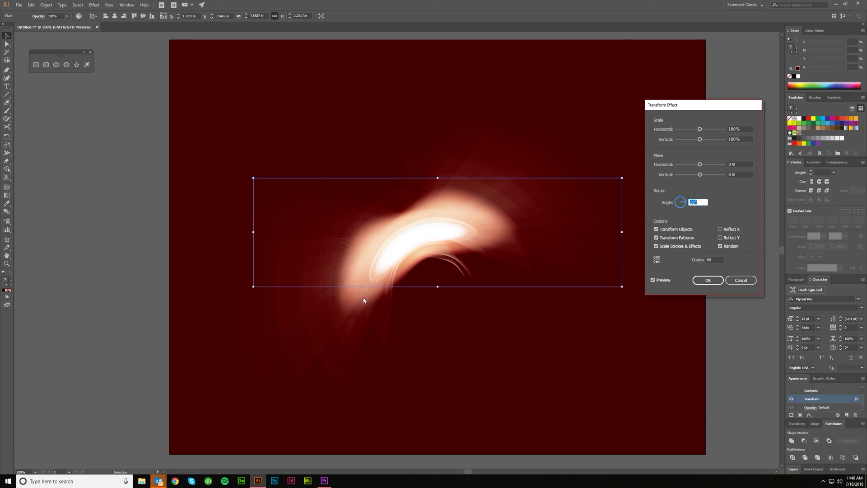
{"action": "left_click", "coordinate": [661, 263]}
{"action": "left_click", "coordinate": [659, 262]}
{"action": "left_click", "coordinate": [659, 262]}
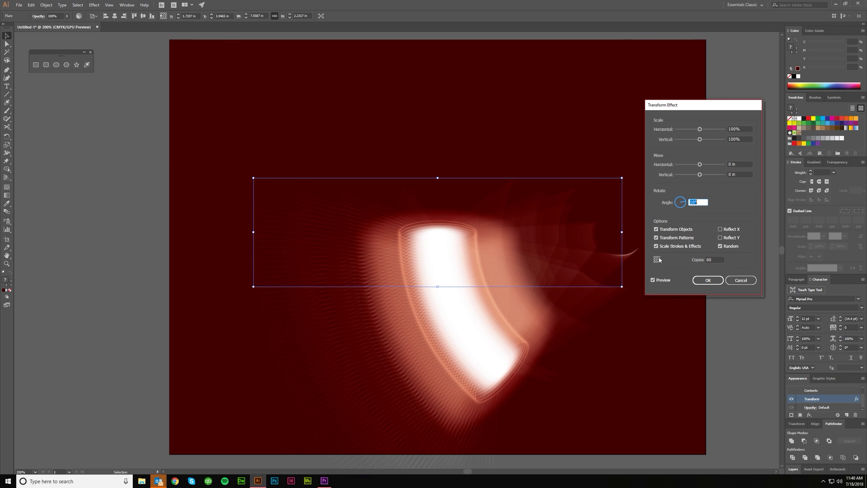
{"action": "left_click", "coordinate": [658, 259]}
{"action": "left_click", "coordinate": [658, 260]}
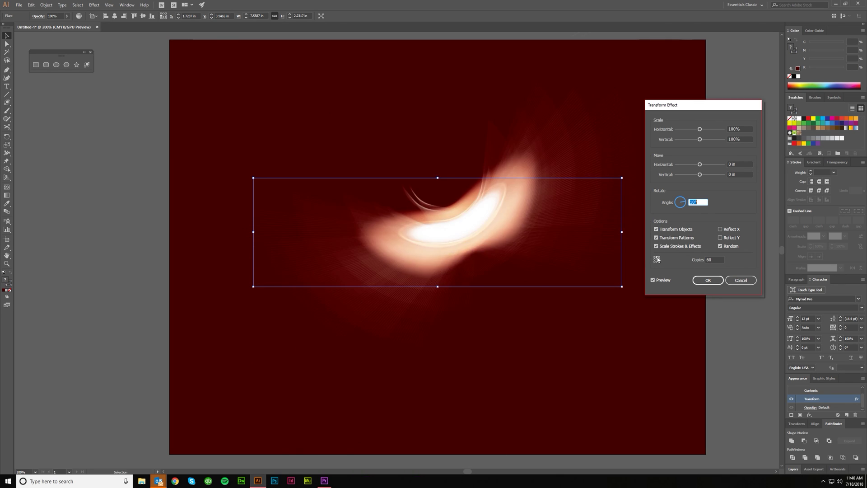
Test the Reflect, Transform Objects/Patterns and Random options, keep Random on, and apply the effect
{"action": "left_click", "coordinate": [720, 238]}
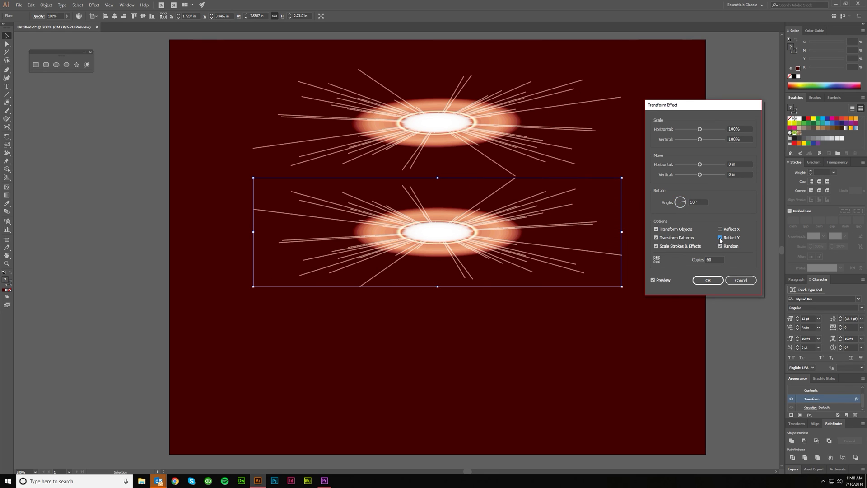
{"action": "left_click", "coordinate": [721, 238]}
{"action": "left_click", "coordinate": [721, 229]}
{"action": "left_click", "coordinate": [721, 230]}
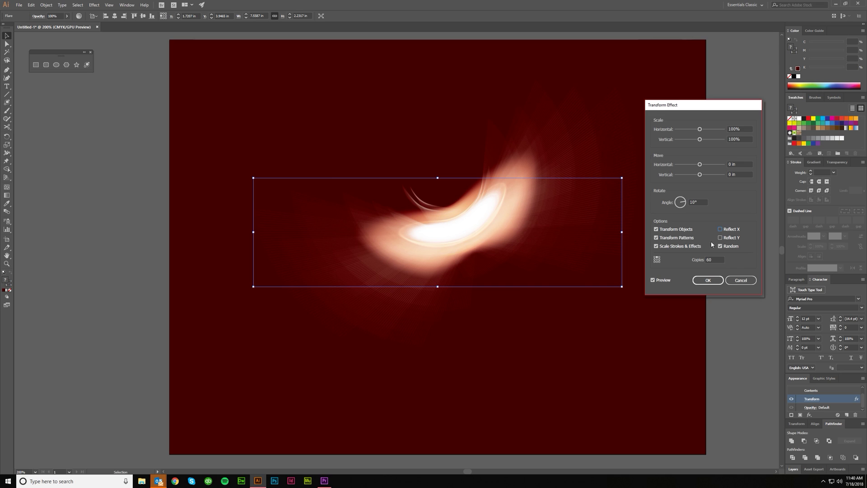
{"action": "left_click", "coordinate": [657, 229]}
{"action": "left_click", "coordinate": [656, 229]}
{"action": "left_click", "coordinate": [656, 238]}
{"action": "left_click", "coordinate": [657, 238]}
{"action": "left_click", "coordinate": [721, 247]}
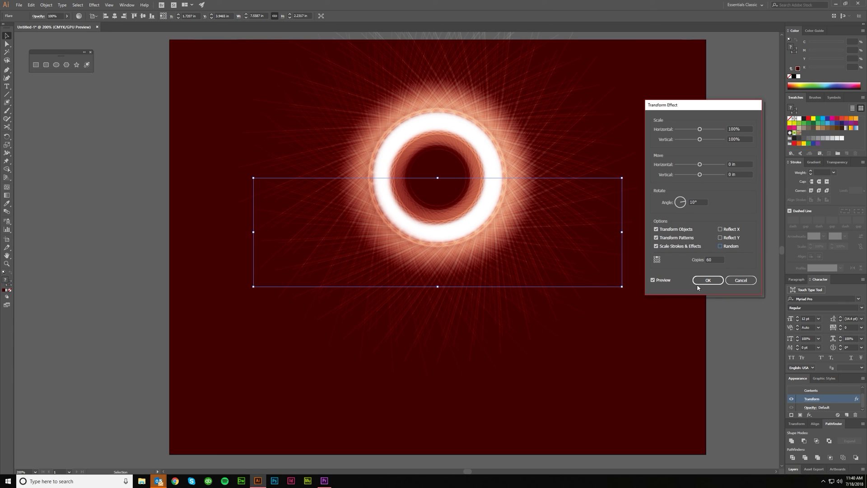
{"action": "left_click", "coordinate": [720, 247]}
{"action": "left_click", "coordinate": [709, 280]}
{"action": "left_click", "coordinate": [726, 277]}
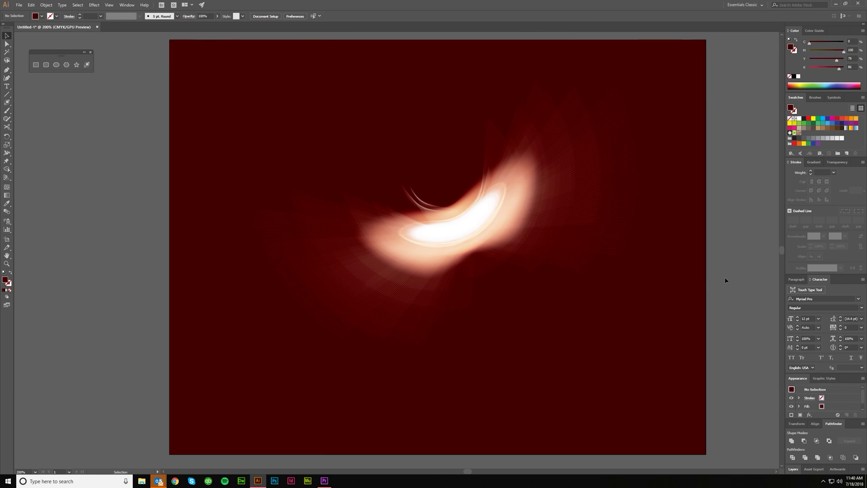
Stretch the flare taller and rotate it about 21 degrees
{"action": "scroll", "coordinate": [470, 303], "scroll_direction": "down", "scroll_amount": 1}
{"action": "scroll", "coordinate": [479, 312], "scroll_direction": "down", "scroll_amount": 2}
{"action": "scroll", "coordinate": [459, 304], "scroll_direction": "up", "scroll_amount": 1}
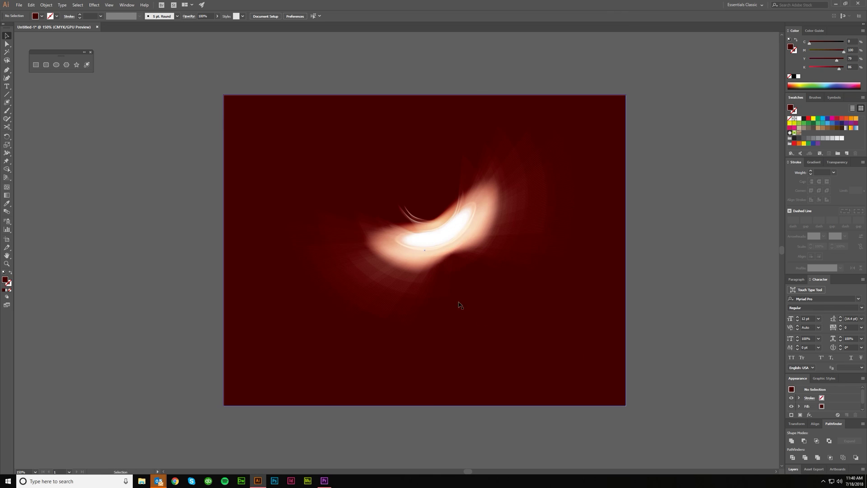
{"action": "left_click", "coordinate": [428, 254]}
{"action": "left_click_drag", "start_coordinate": [426, 279], "coordinate": [423, 326]}
{"action": "left_click", "coordinate": [684, 301]}
{"action": "left_click", "coordinate": [465, 272]}
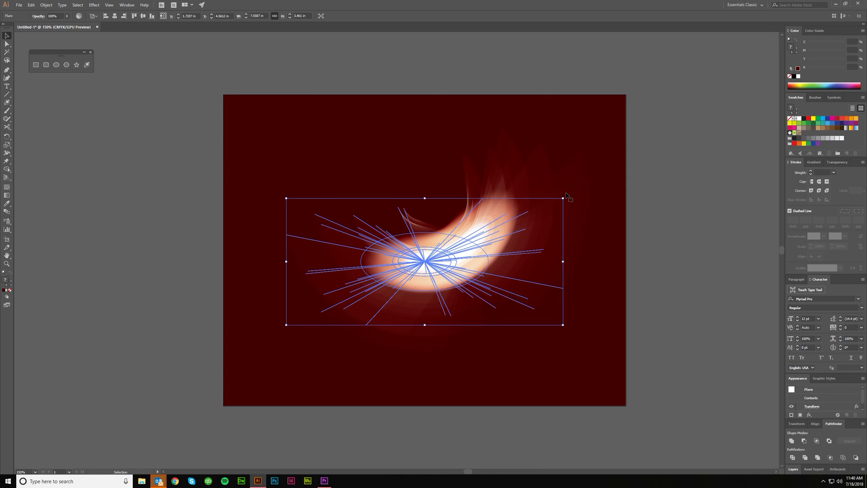
{"action": "left_click_drag", "start_coordinate": [569, 197], "coordinate": [499, 170]}
Enlarge and reposition the flare so its glow spills past the artboard's top and right edges
{"action": "left_click", "coordinate": [606, 251]}
{"action": "left_click", "coordinate": [438, 259]}
{"action": "left_click_drag", "start_coordinate": [393, 204], "coordinate": [407, 178]}
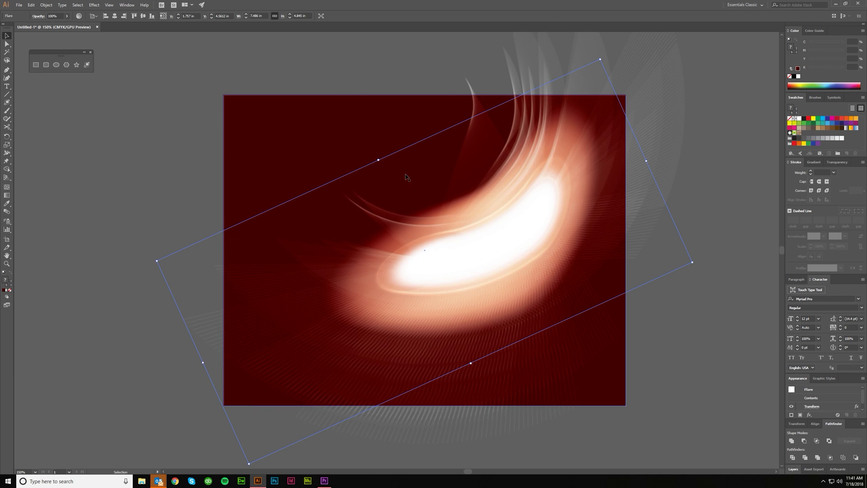
{"action": "left_click", "coordinate": [700, 271]}
{"action": "left_click_drag", "start_coordinate": [444, 249], "coordinate": [460, 215]}
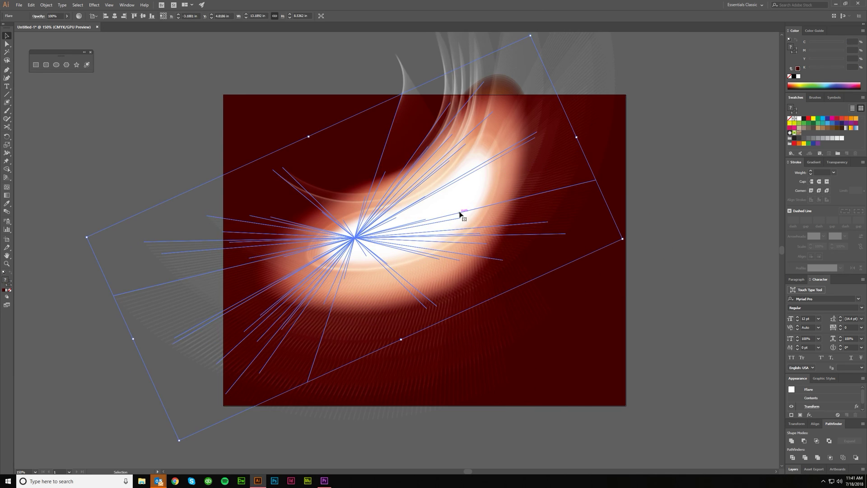
{"action": "left_click_drag", "start_coordinate": [582, 139], "coordinate": [691, 111]}
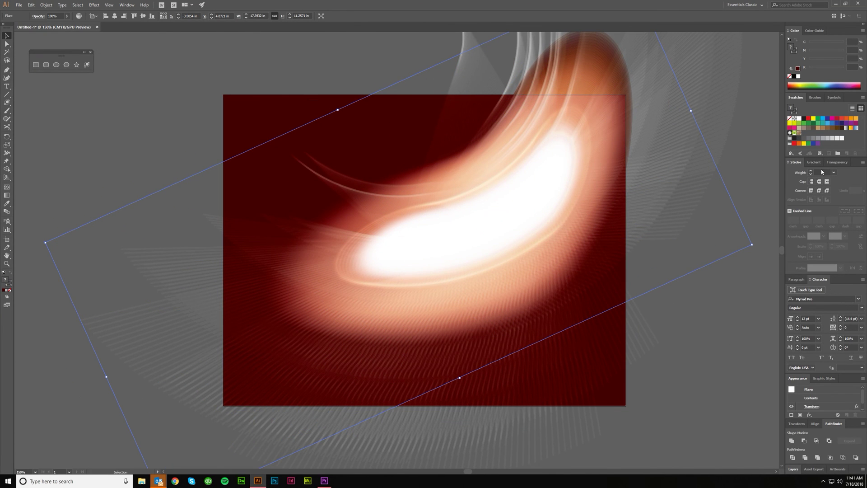
{"action": "left_click", "coordinate": [837, 162]}
{"action": "left_click", "coordinate": [839, 173]}
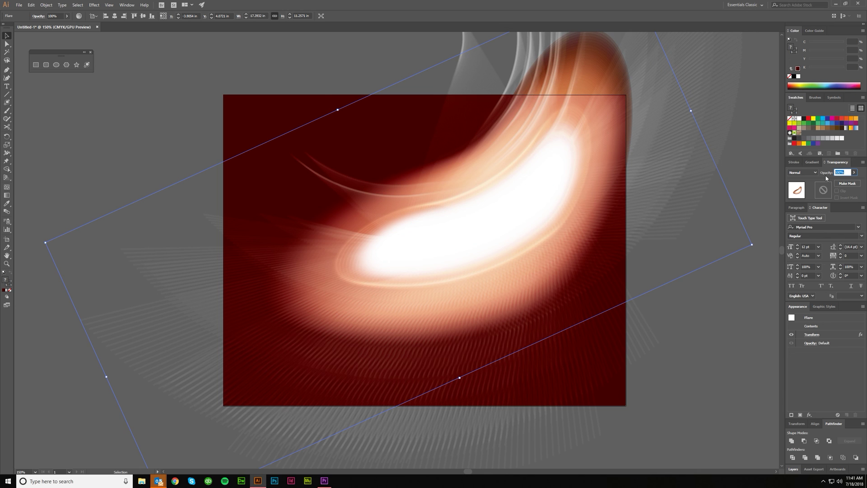
Set the flare's opacity to 25% and deselect it
{"action": "type", "text": "25"}
{"action": "key", "text": "Return"}
{"action": "left_click", "coordinate": [684, 357]}
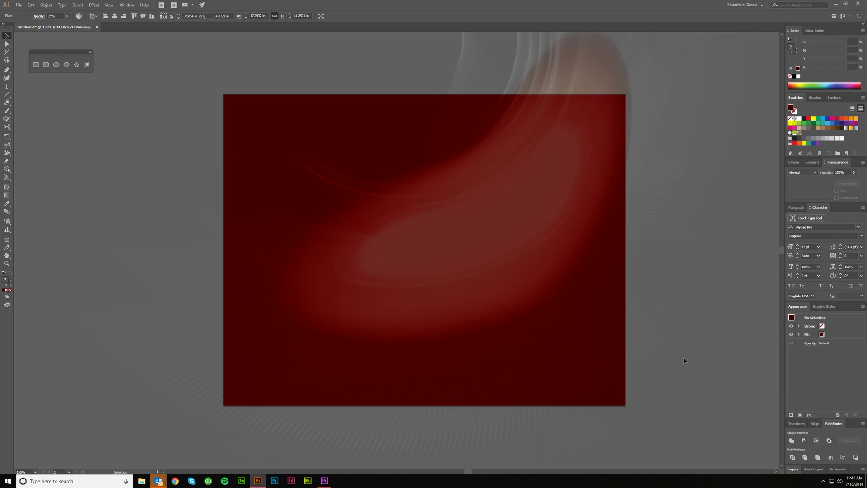